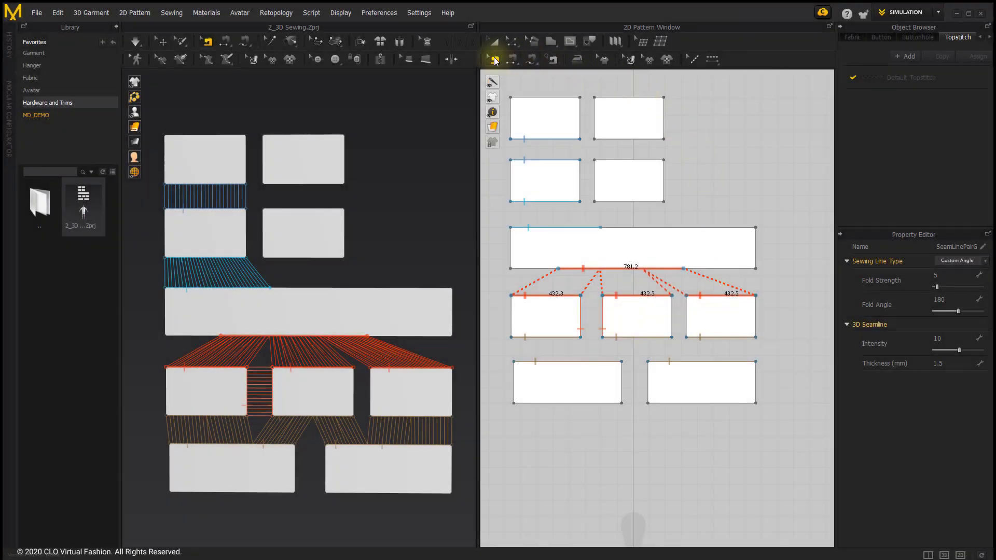
# Slide the long piece's lower sewing line, stretch it across the 1297.0 edge, then shorten its right end
pyautogui.click(491, 60)
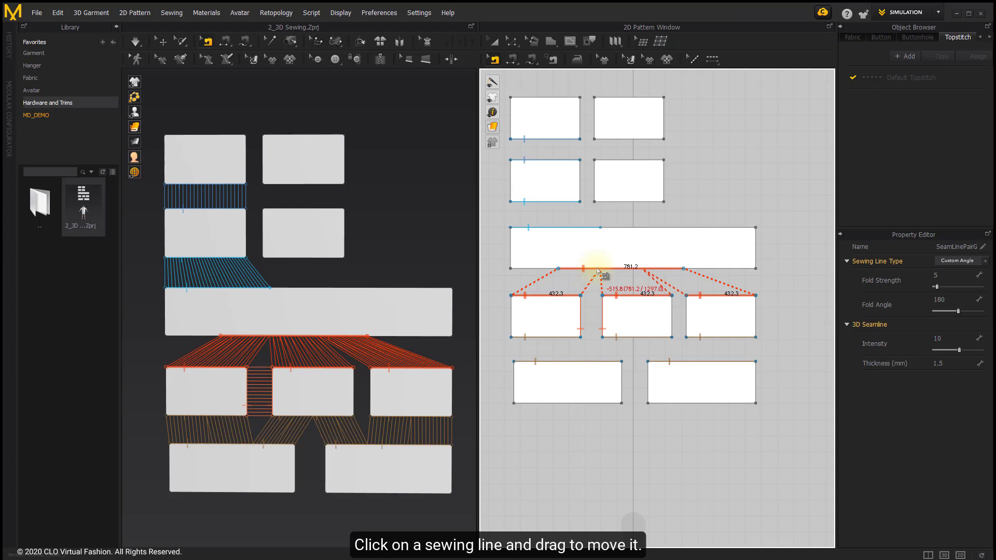
pyautogui.moveTo(598, 270); pyautogui.dragTo(513, 270)
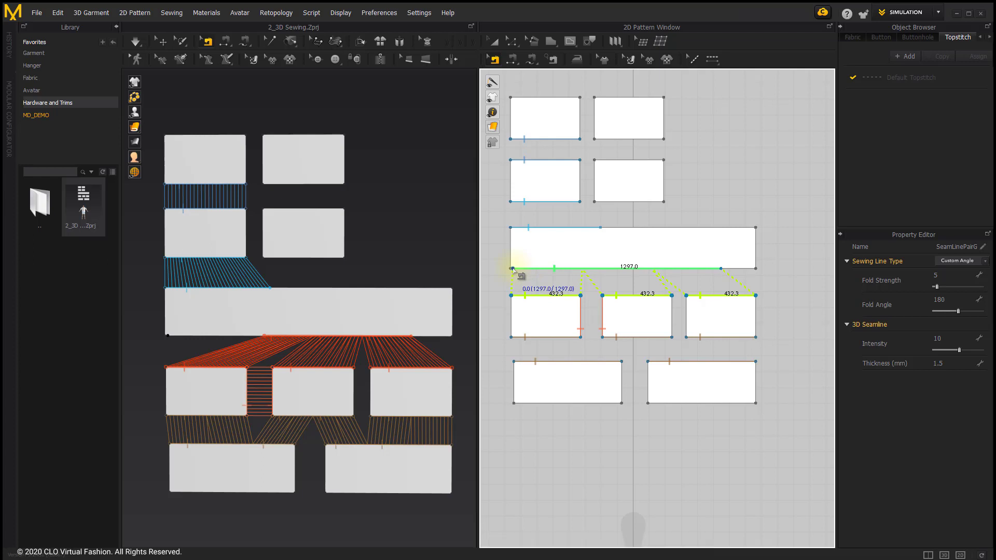
pyautogui.moveTo(581, 271); pyautogui.dragTo(582, 271)
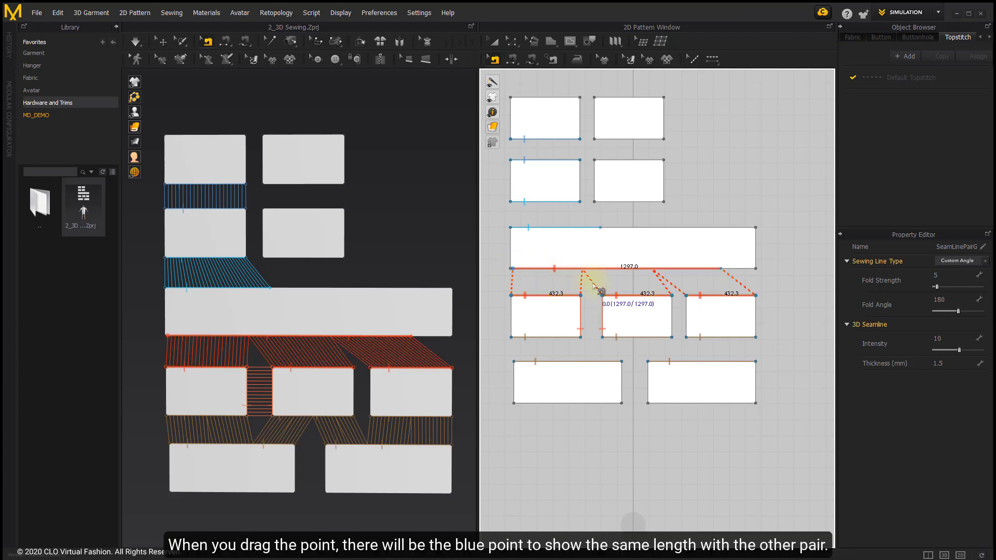
pyautogui.moveTo(722, 271); pyautogui.dragTo(623, 270)
# Move the sewing line's endpoint exactly 603.1 mm, leaving the line 693.9 mm long
pyautogui.rightClick(622, 270)
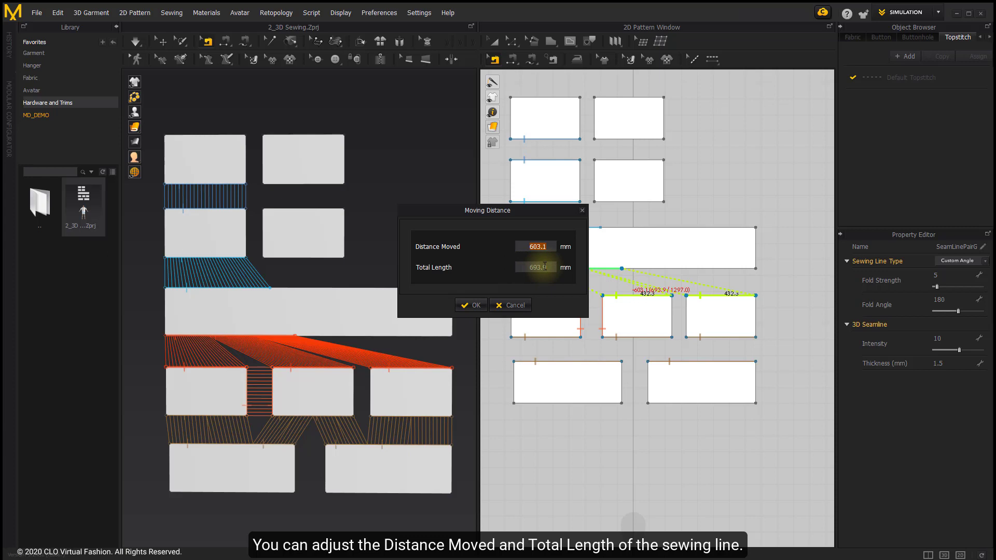
pyautogui.click(476, 305)
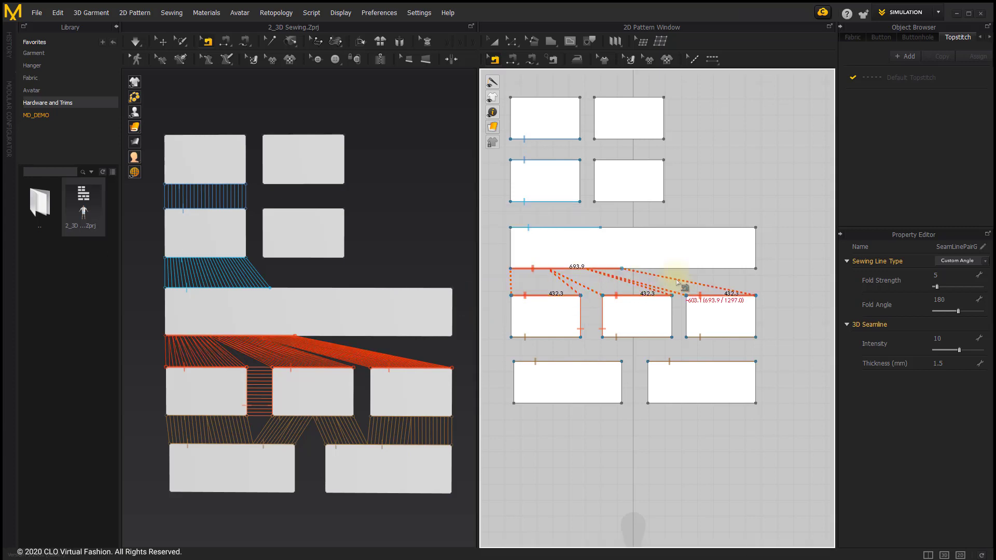
# Pick SeamLinePairGroup_48619 at the overlapping point and slide its end down to shorten it to 179.1
pyautogui.scroll(2, 584, 303)
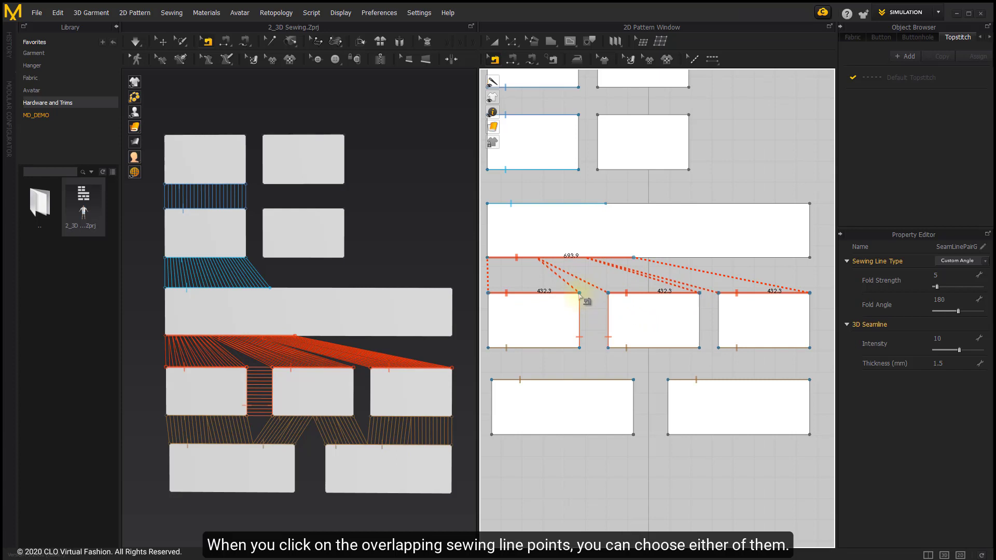
pyautogui.click(580, 295)
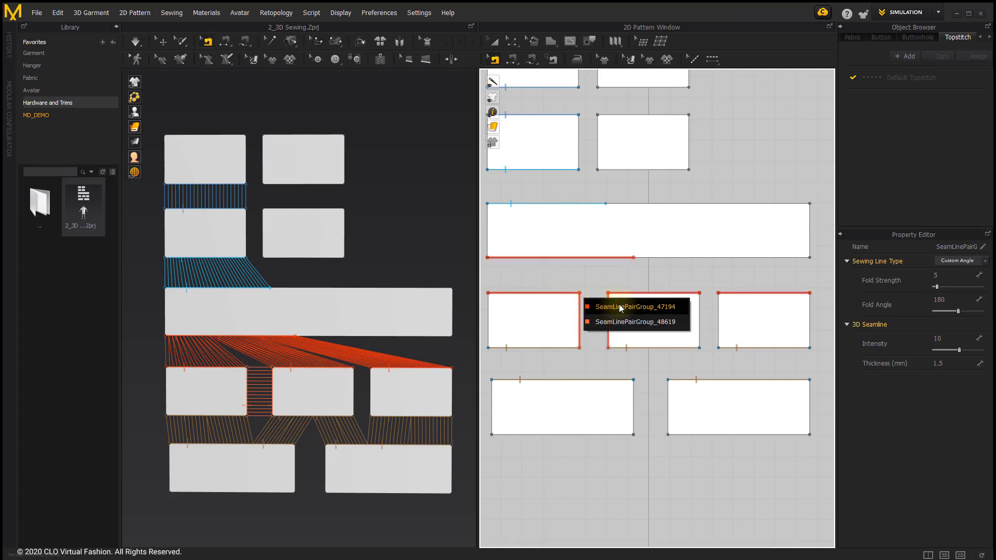
pyautogui.click(660, 323)
pyautogui.click(580, 293)
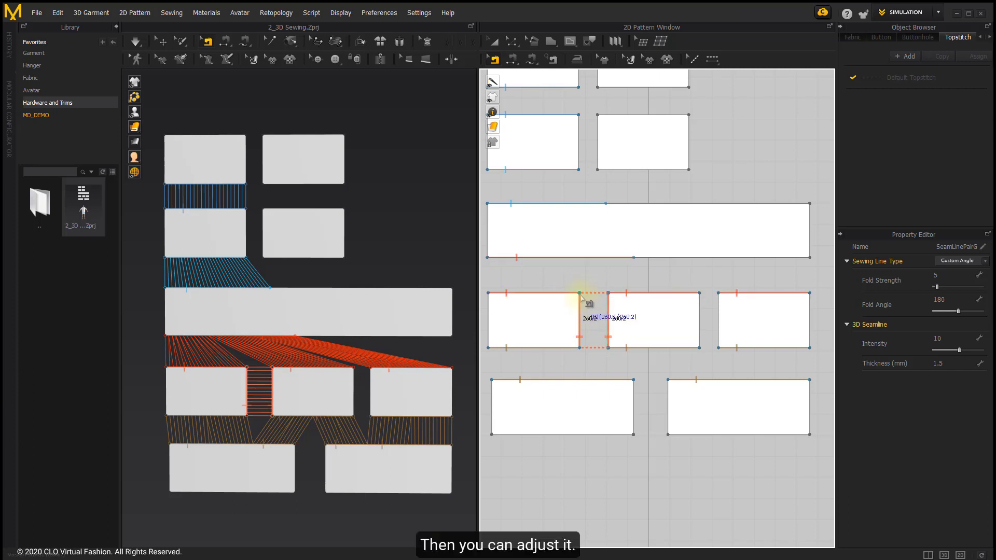
pyautogui.moveTo(580, 296); pyautogui.dragTo(580, 311)
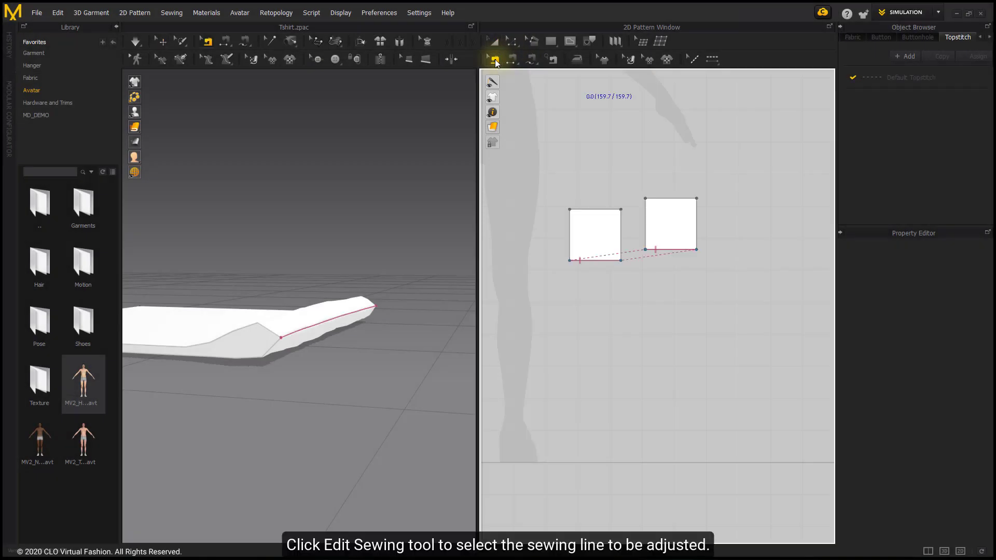
# Select the sewing line between the two squares and list its Sewing Line Type options
pyautogui.click(530, 59)
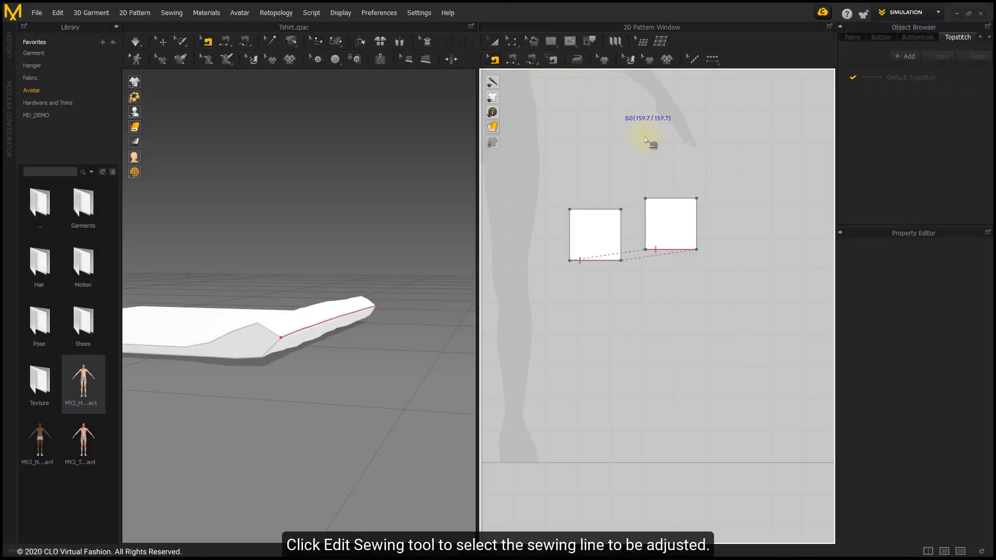
pyautogui.click(589, 261)
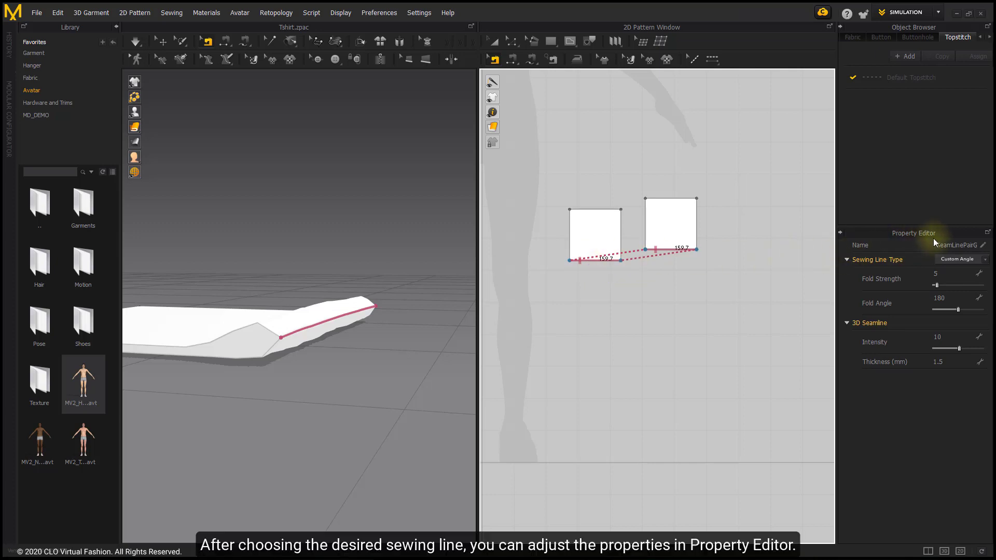
pyautogui.click(950, 260)
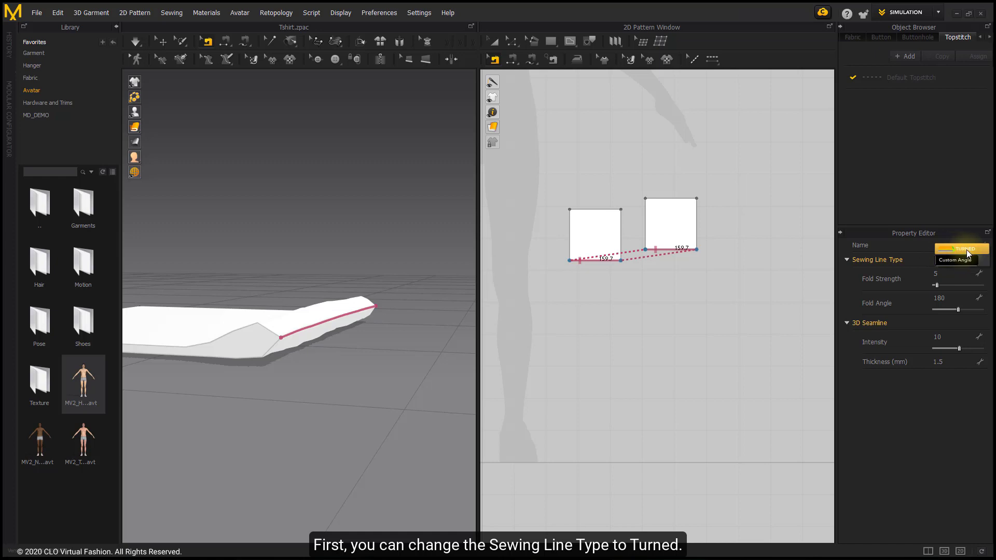
# Set the seam to Turned and simulate to see the squares flatten
pyautogui.click(967, 250)
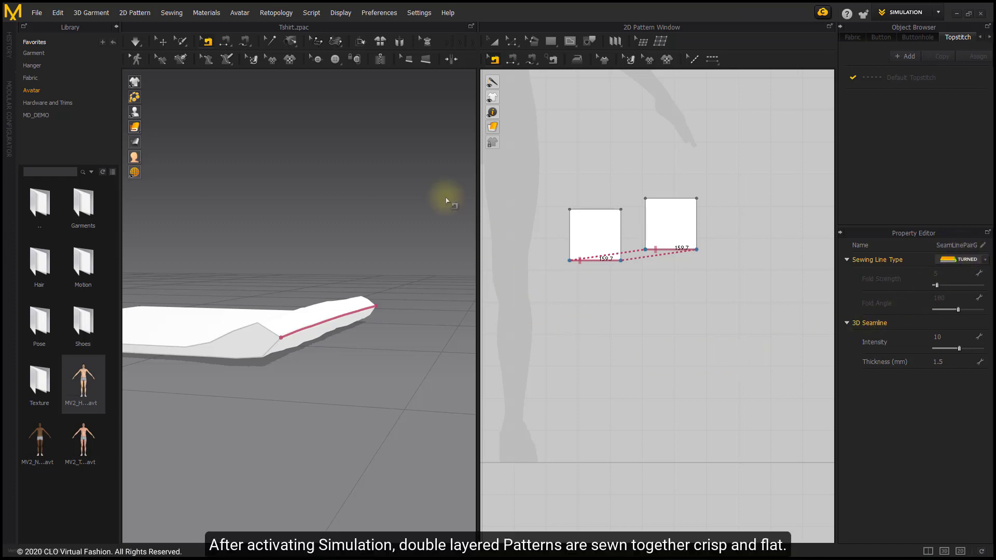
pyautogui.click(135, 42)
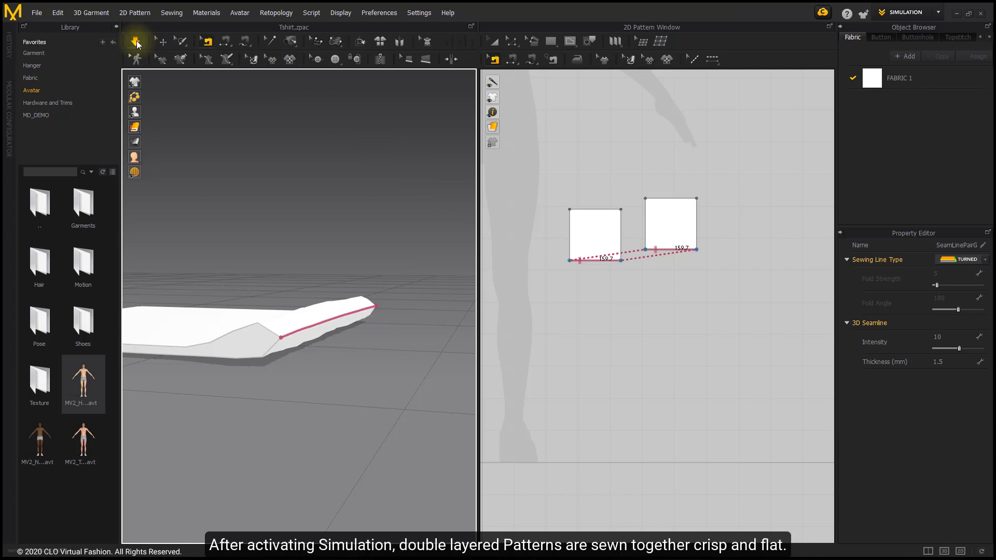
pyautogui.moveTo(289, 324); pyautogui.dragTo(342, 332, button='right')
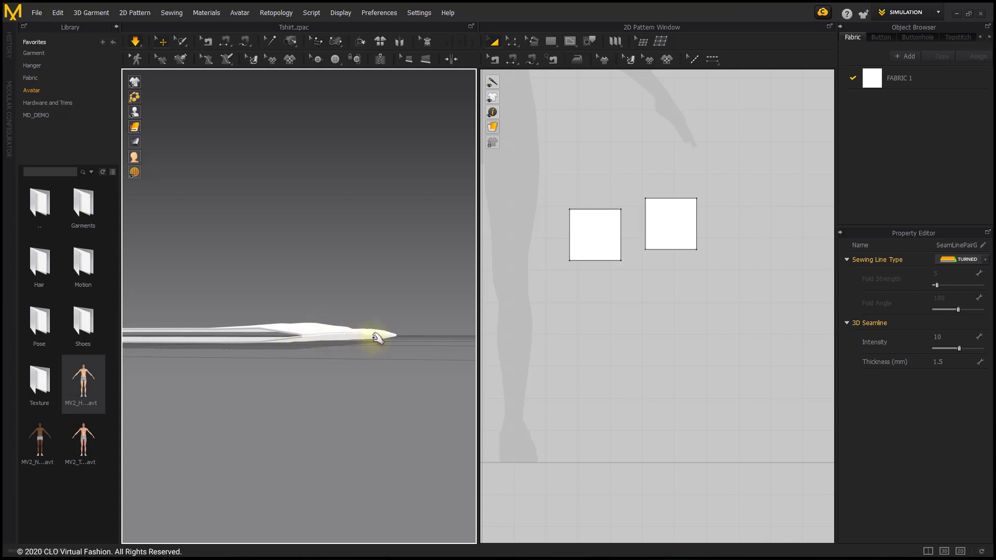
# Switch the seam back to Custom Angle and re-simulate so the fabric plumps up
pyautogui.click(956, 262)
pyautogui.click(955, 271)
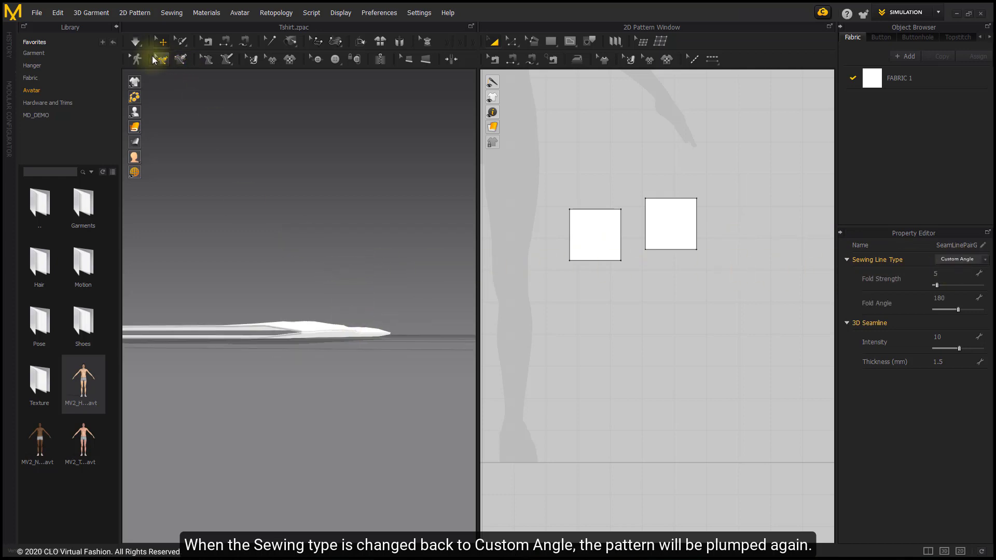
pyautogui.click(133, 42)
pyautogui.moveTo(352, 358); pyautogui.dragTo(296, 323, button='right')
pyautogui.moveTo(295, 323); pyautogui.dragTo(367, 310)
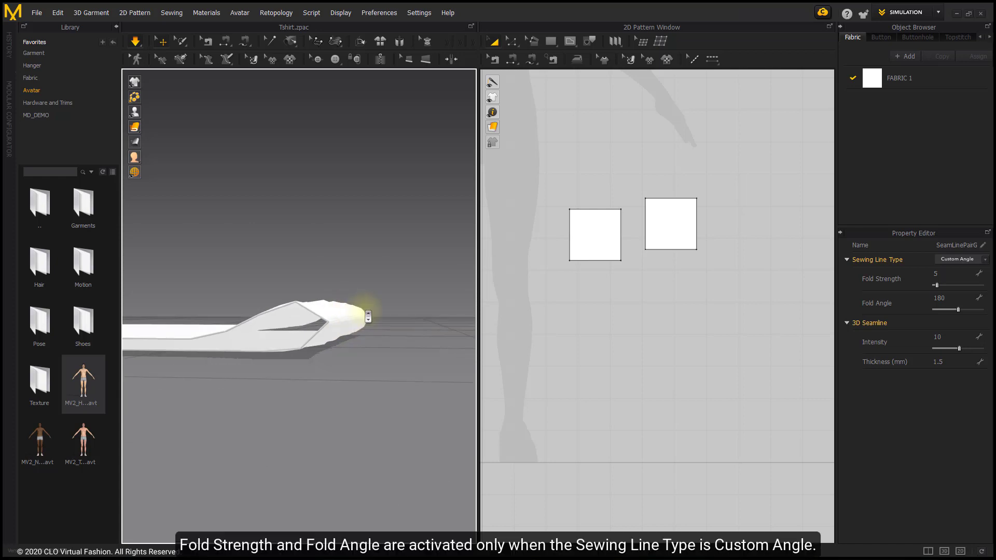
# Set the seam's Fold Angle to 115, Fold Strength to 33 and 3D seamline Intensity to 90
pyautogui.click(494, 58)
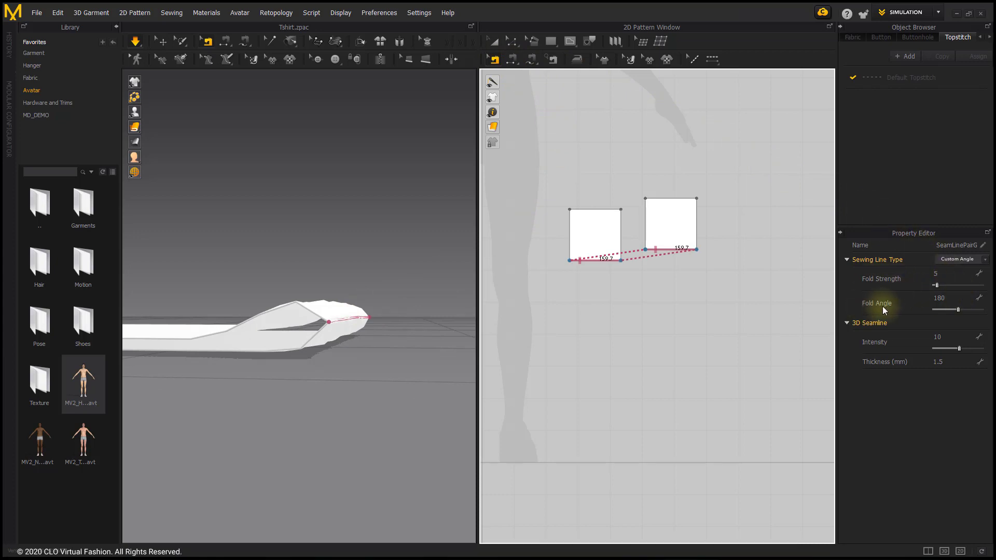
pyautogui.click(963, 300)
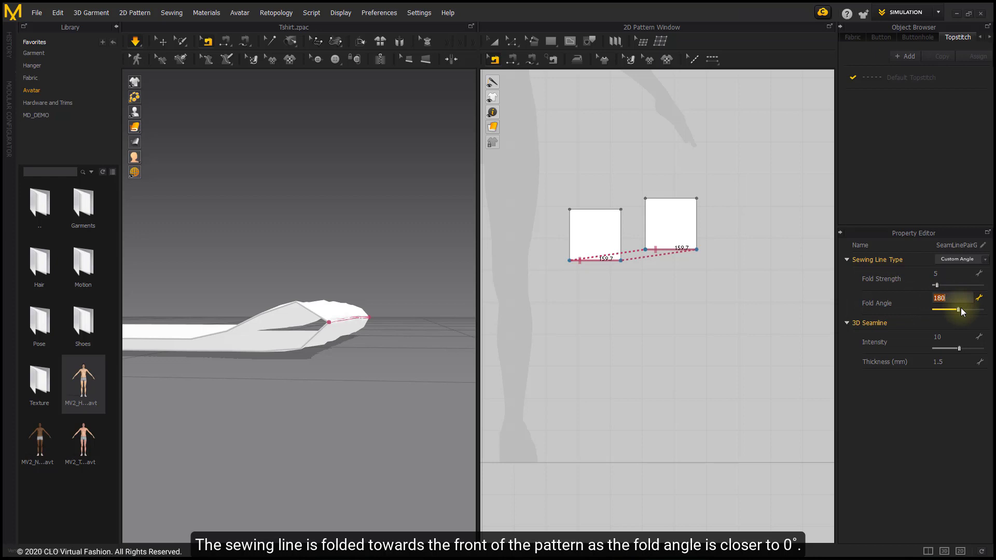
pyautogui.moveTo(958, 309)
pyautogui.mouseDown()
pyautogui.moveTo(971, 310)
pyautogui.moveTo(938, 311)
pyautogui.moveTo(976, 310)
pyautogui.moveTo(949, 310)
pyautogui.mouseUp()
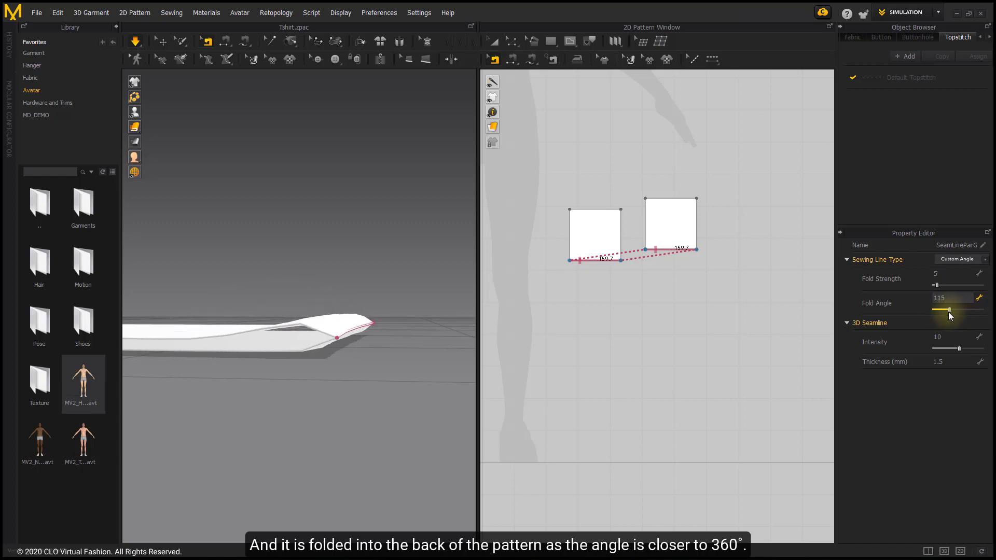
pyautogui.click(939, 285)
pyautogui.moveTo(944, 284)
pyautogui.mouseDown()
pyautogui.moveTo(936, 288)
pyautogui.moveTo(951, 286)
pyautogui.mouseUp()
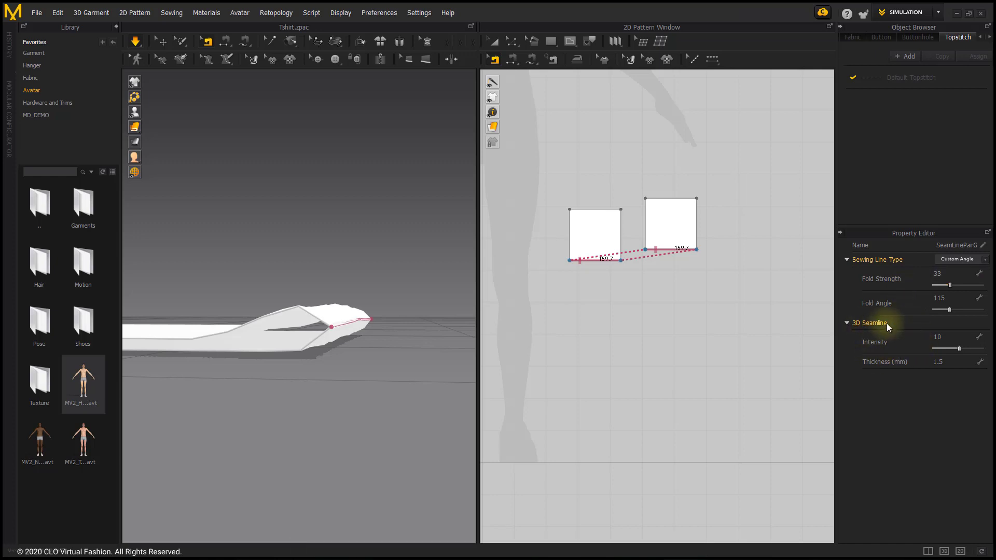
pyautogui.moveTo(959, 348); pyautogui.dragTo(966, 349)
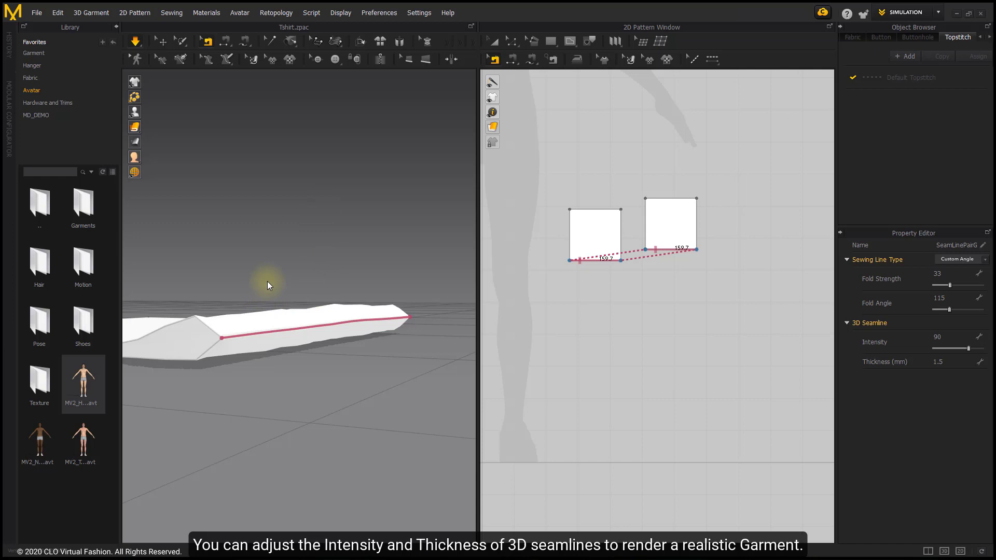
# Stop the simulation and lower the seamline's 3D Intensity from 90 to 5
pyautogui.press('q')
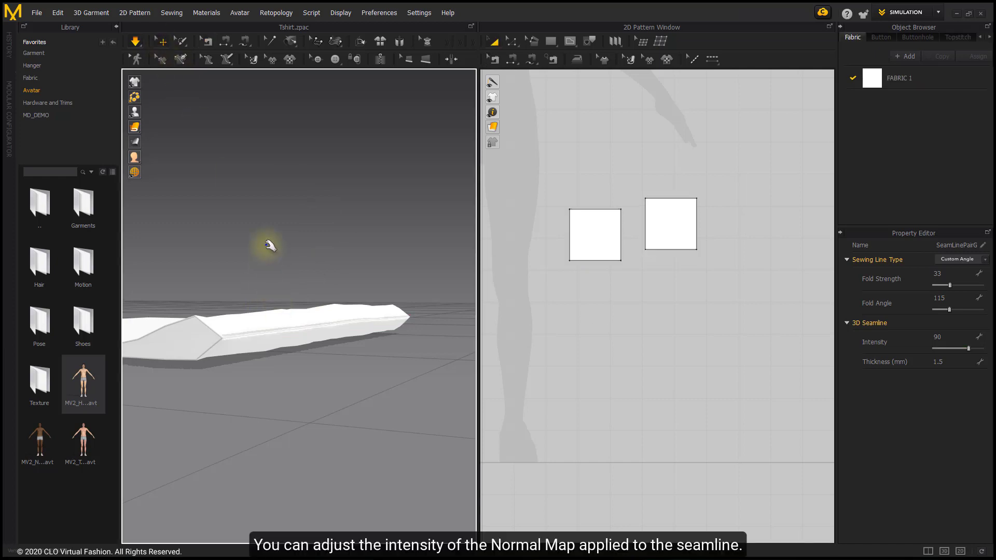
pyautogui.click(228, 342)
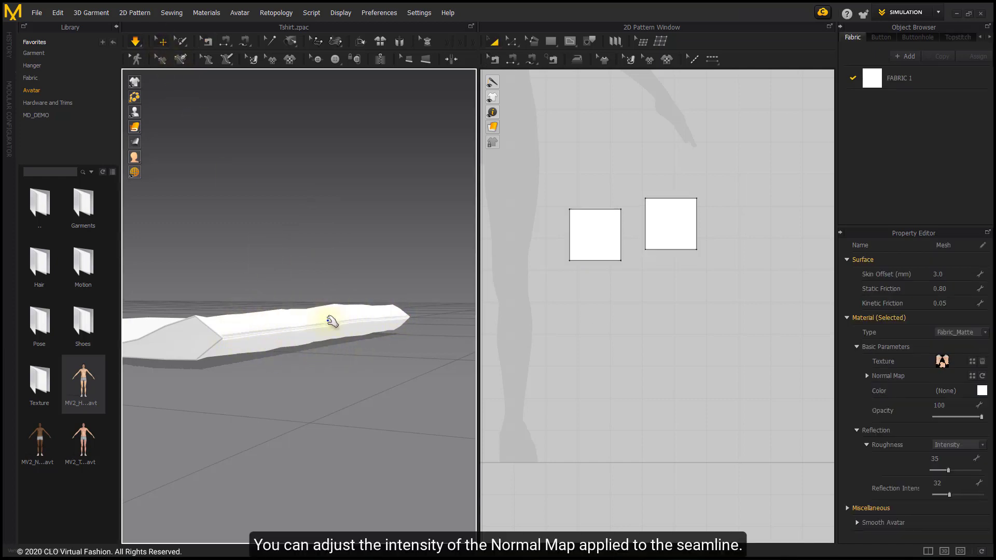
pyautogui.click(135, 41)
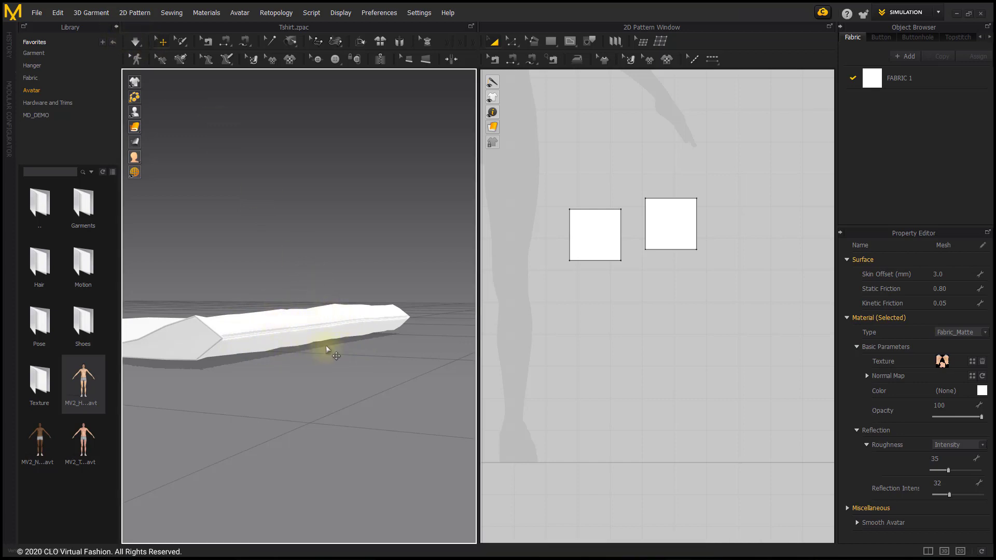
pyautogui.click(495, 60)
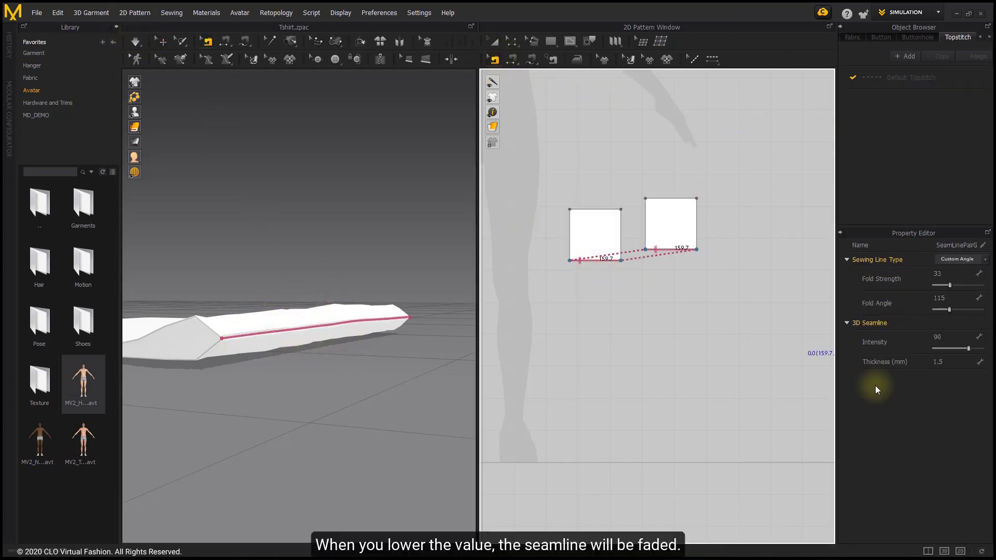
pyautogui.doubleClick(953, 336)
pyautogui.write('5')
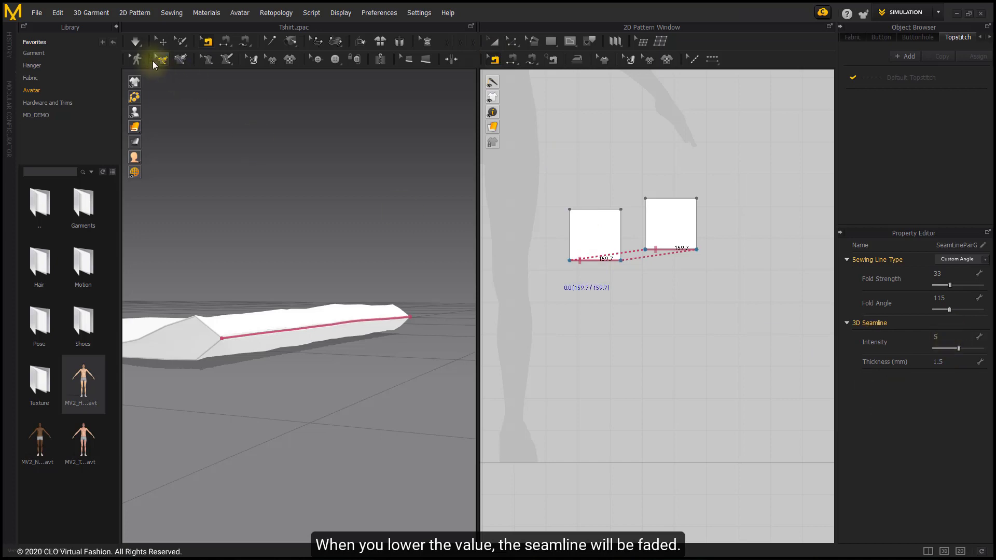
pyautogui.click(162, 41)
pyautogui.click(228, 345)
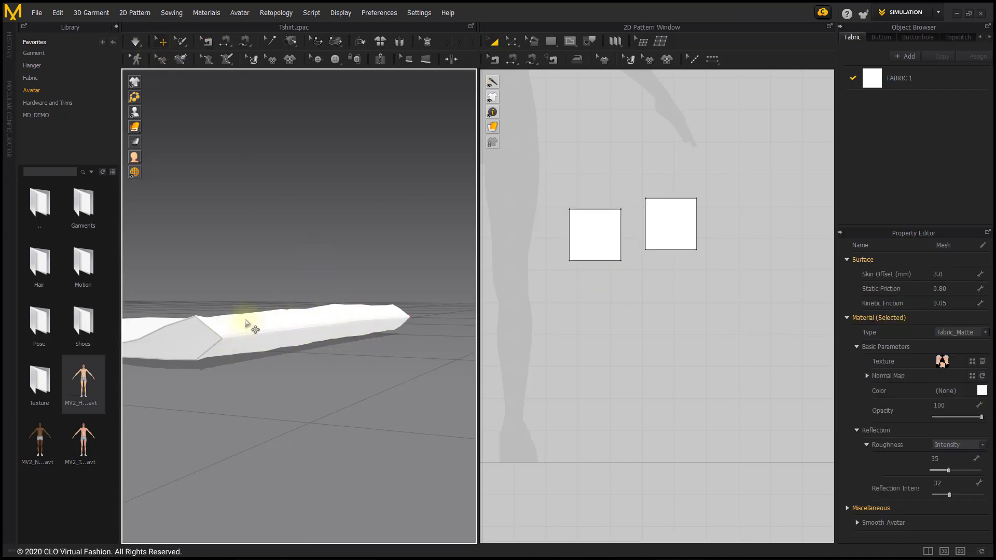
# Change the seamline's Thickness from 1.5 to 0.5 mm
pyautogui.click(495, 61)
pyautogui.click(673, 255)
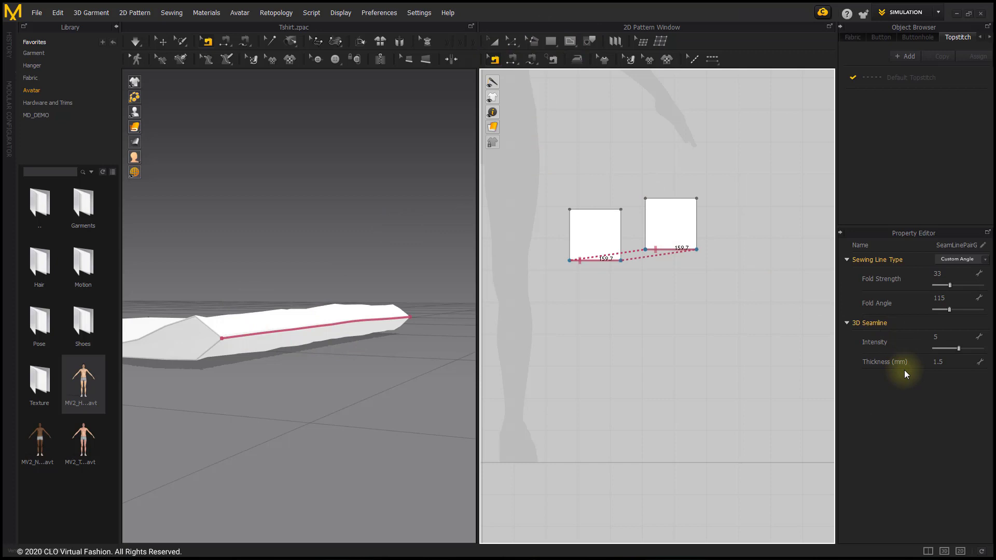
pyautogui.doubleClick(956, 363)
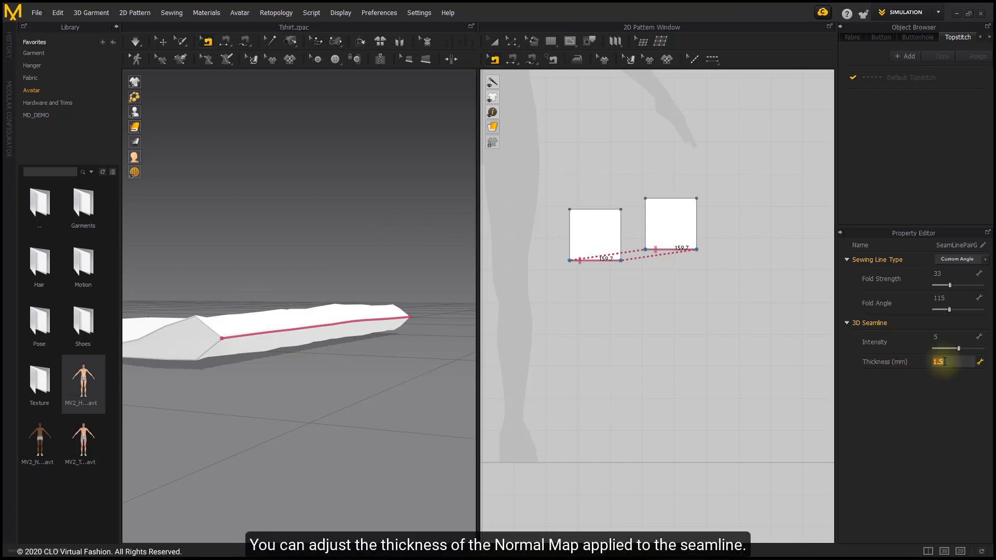
pyautogui.write('0.5')
pyautogui.press('Return')
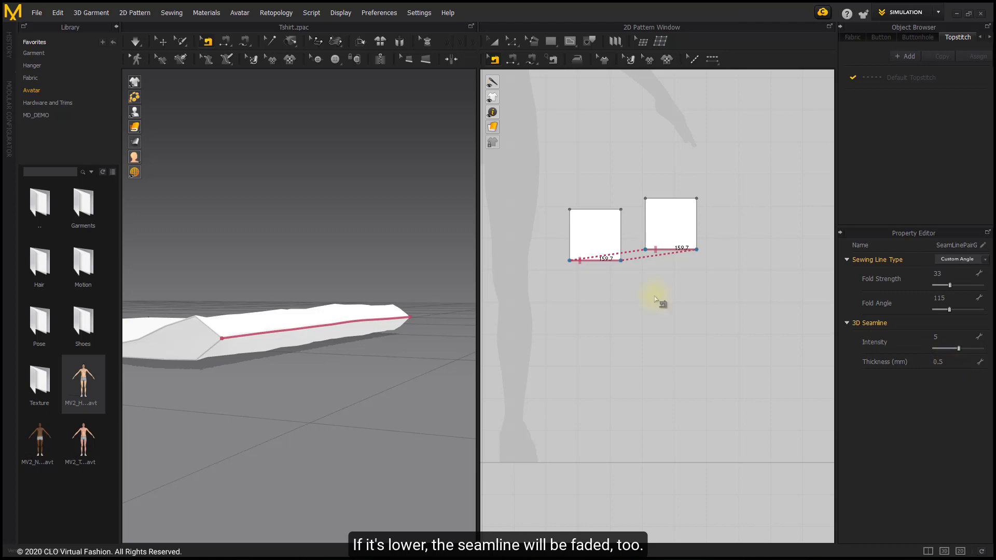
pyautogui.click(162, 41)
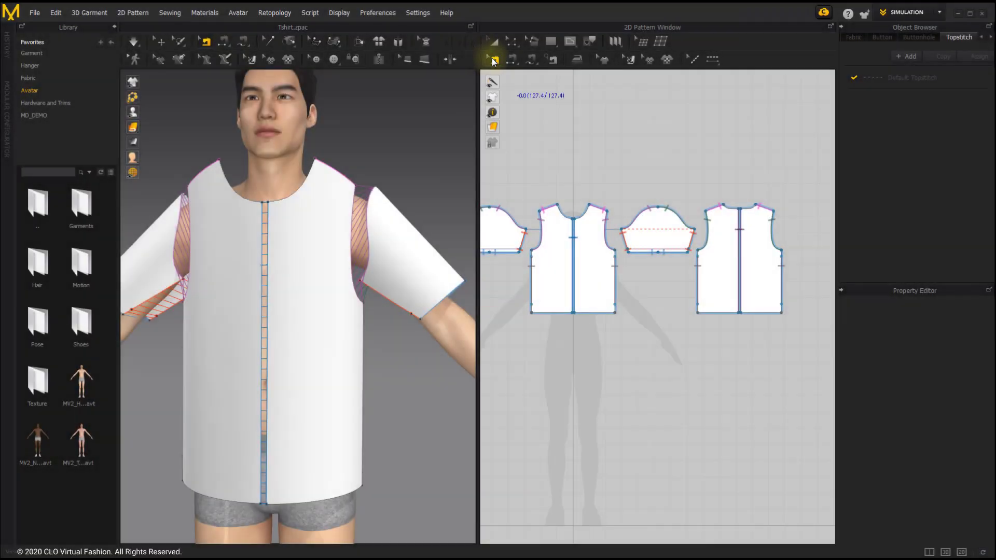
# Select the T-shirt's front side-seam sewing line with Edit Sewing
pyautogui.click(493, 61)
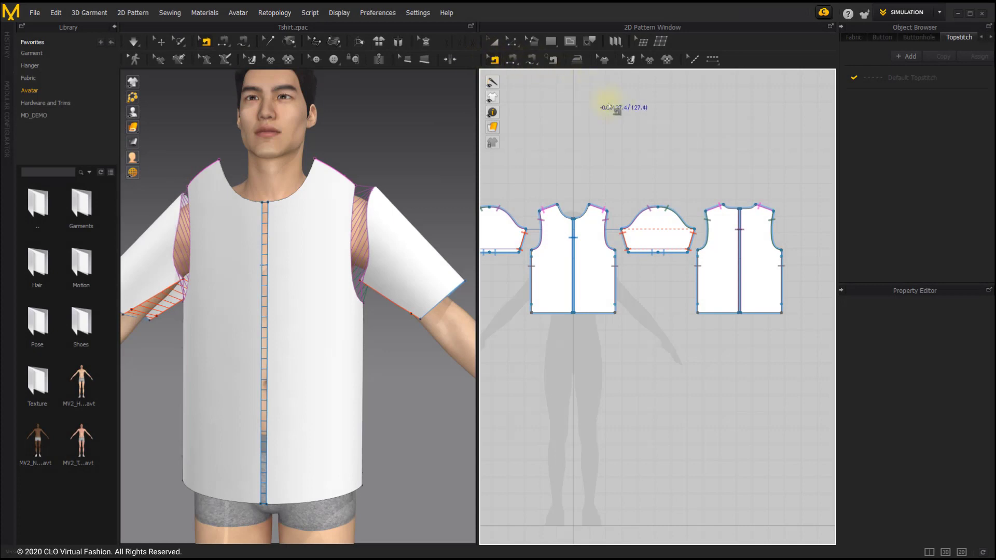
pyautogui.scroll(3, 630, 245)
pyautogui.scroll(2, 631, 245)
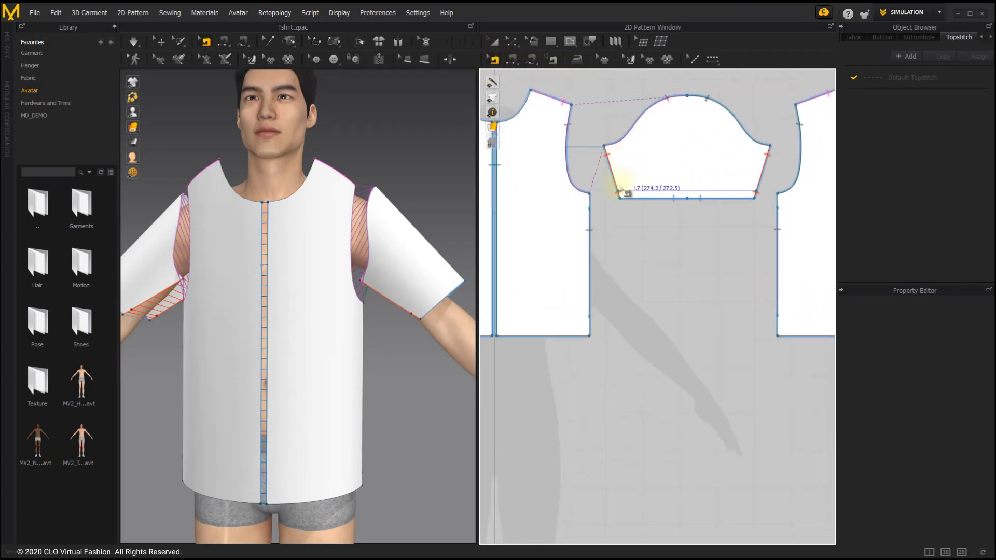
pyautogui.click(592, 244)
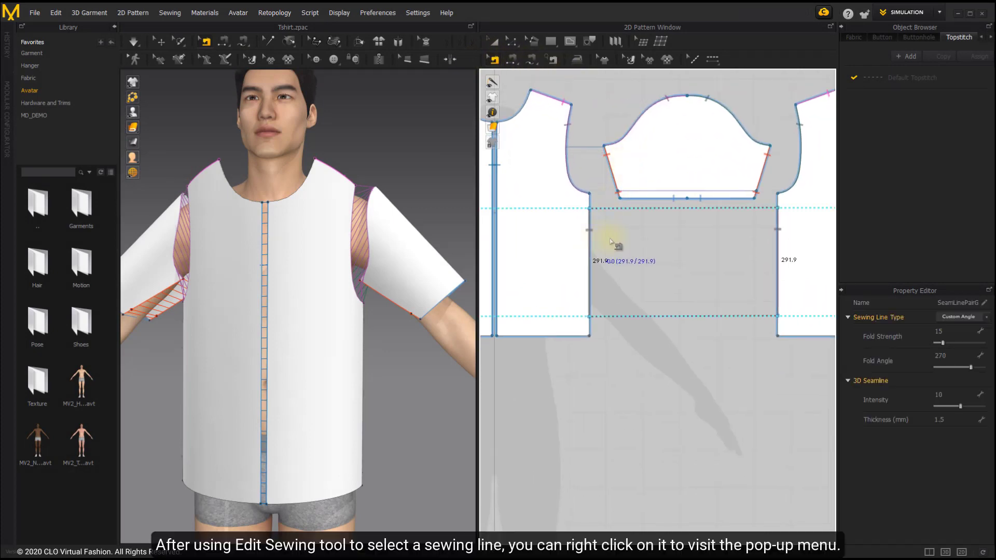
pyautogui.moveTo(605, 244); pyautogui.dragTo(530, 222, button='middle')
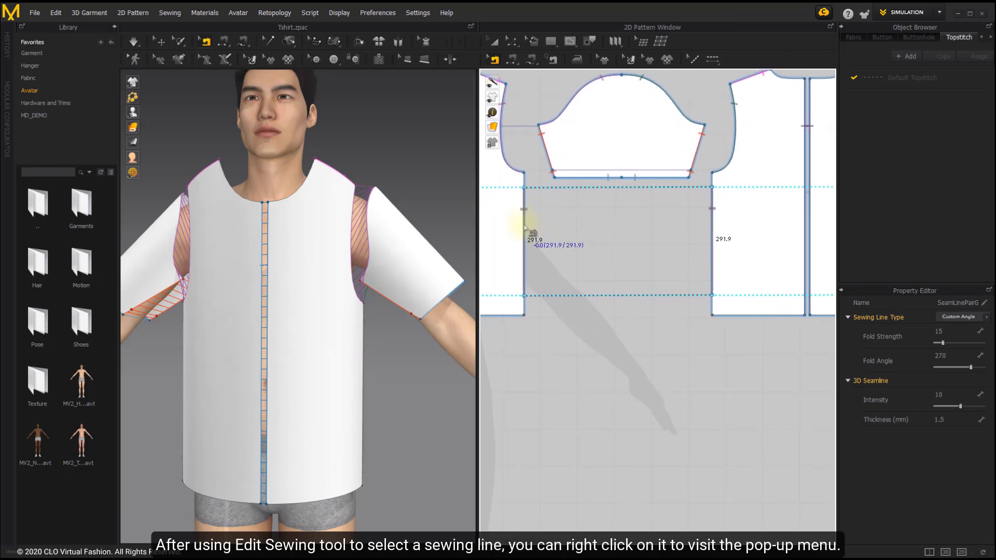
# Select all sewing lines sharing its Fold Strength, then reselect the front side-seam pair
pyautogui.rightClick(525, 227)
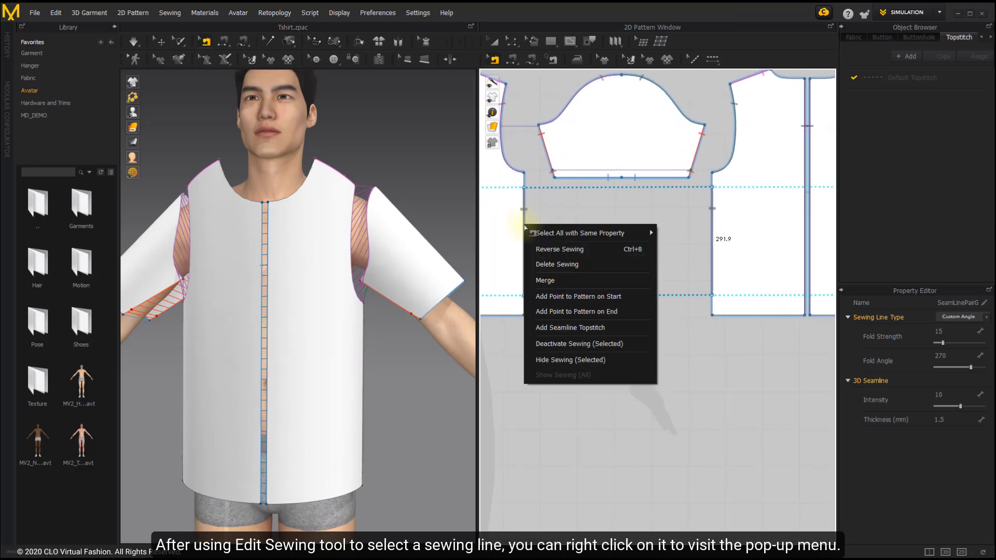
pyautogui.moveTo(534, 233)
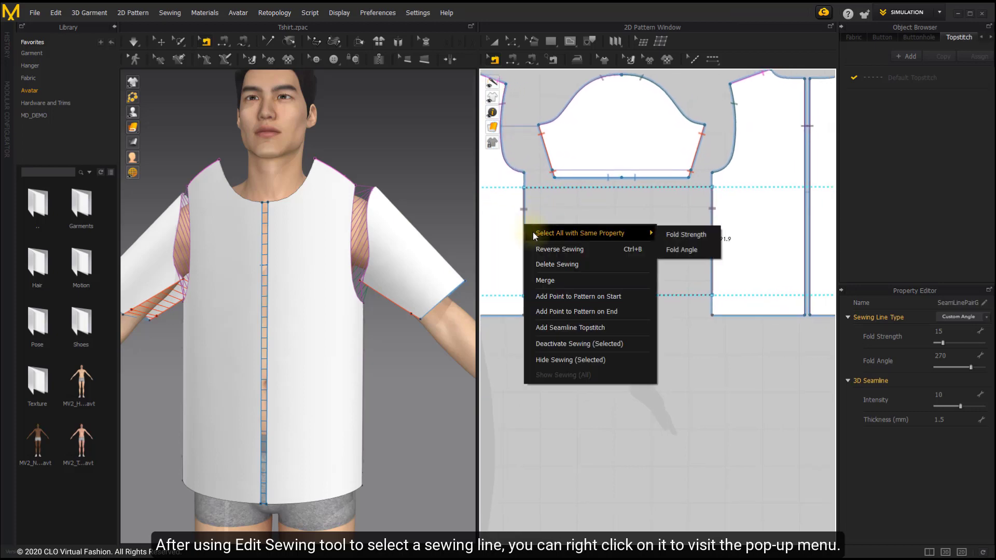
pyautogui.click(693, 234)
pyautogui.scroll(-5, 606, 225)
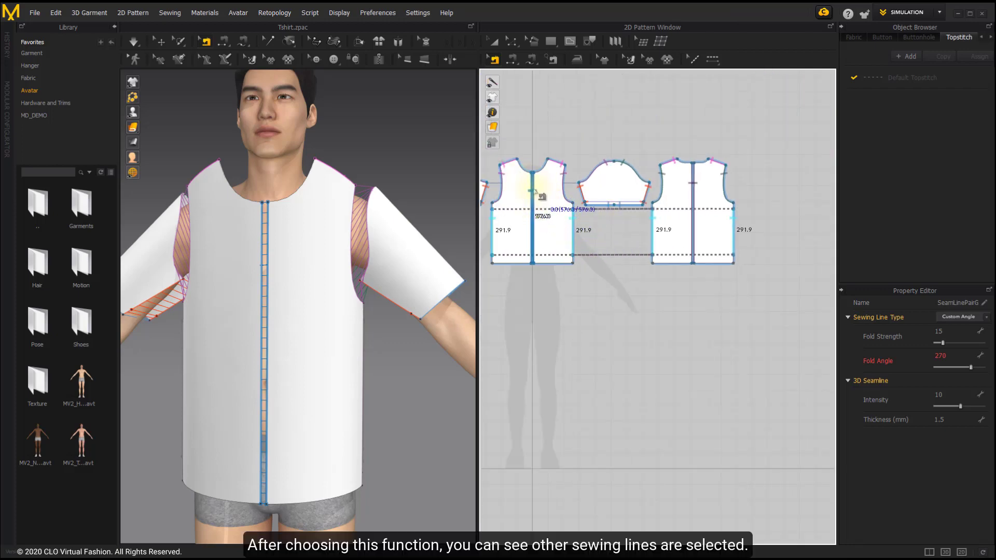
pyautogui.scroll(3, 574, 213)
pyautogui.scroll(2, 584, 224)
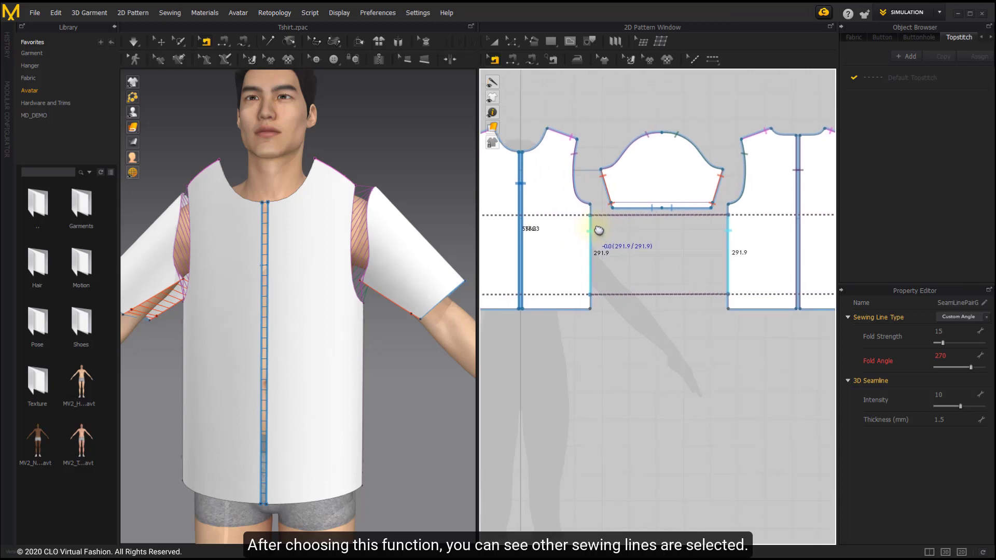
pyautogui.click(621, 244)
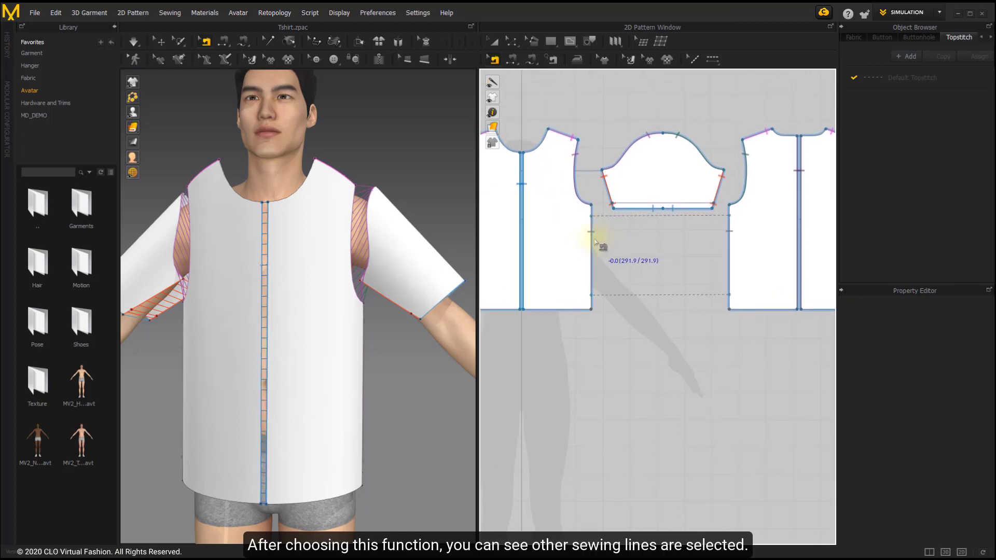
pyautogui.click(592, 240)
# Reverse the side-seam sewing direction with Reverse Sewing
pyautogui.rightClick(592, 240)
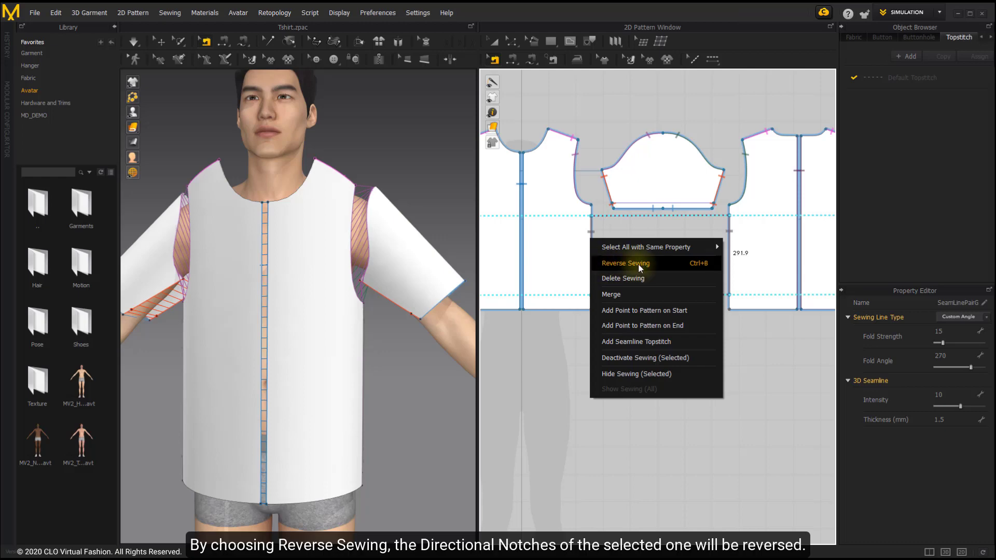
pyautogui.click(626, 231)
pyautogui.moveTo(270, 223); pyautogui.dragTo(239, 243, button='right')
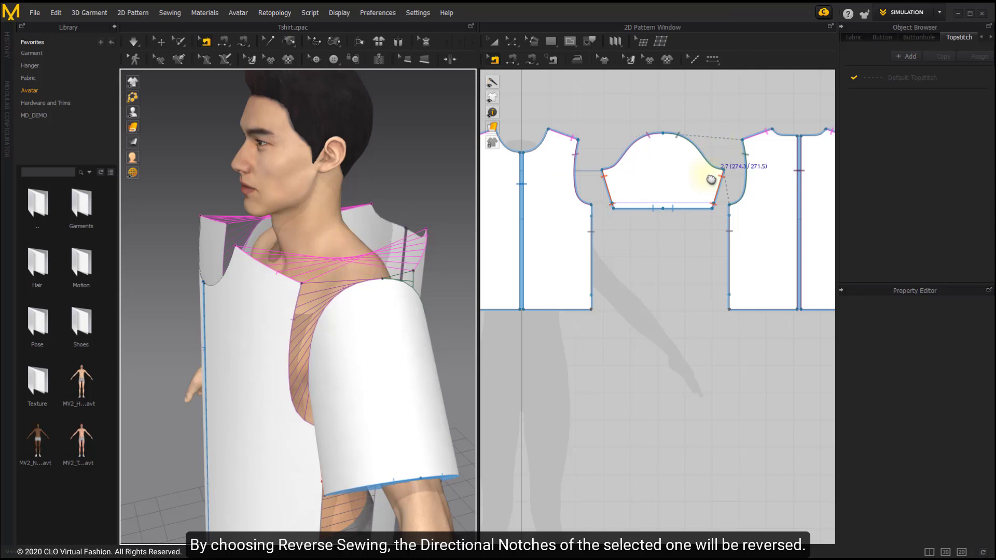
# Reverse the twisted shoulder sewing lines so the sleeve sits properly on the shoulder
pyautogui.moveTo(592, 129); pyautogui.dragTo(598, 209, button='right')
pyautogui.scroll(2, 597, 210)
pyautogui.rightClick(556, 214)
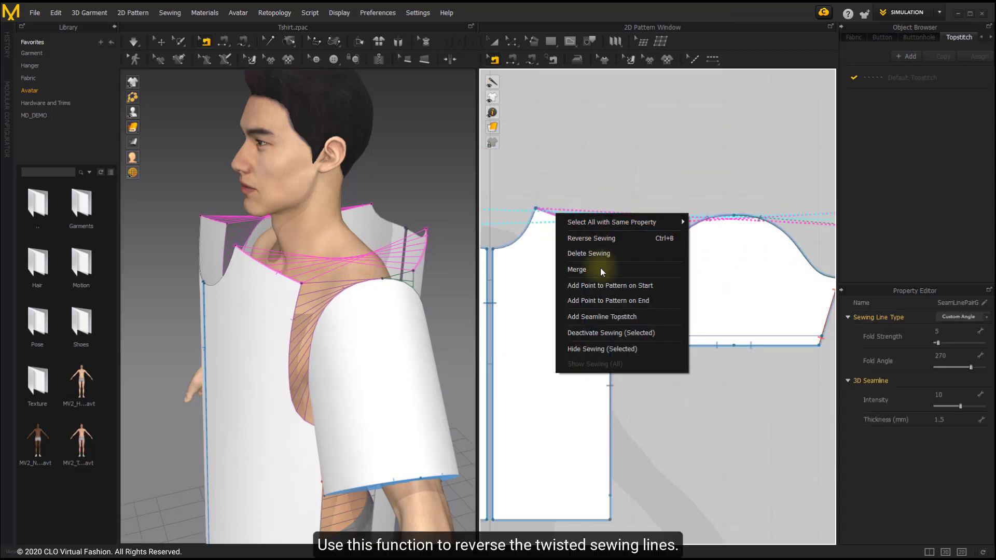
pyautogui.click(603, 239)
pyautogui.moveTo(288, 292); pyautogui.dragTo(289, 179, button='right')
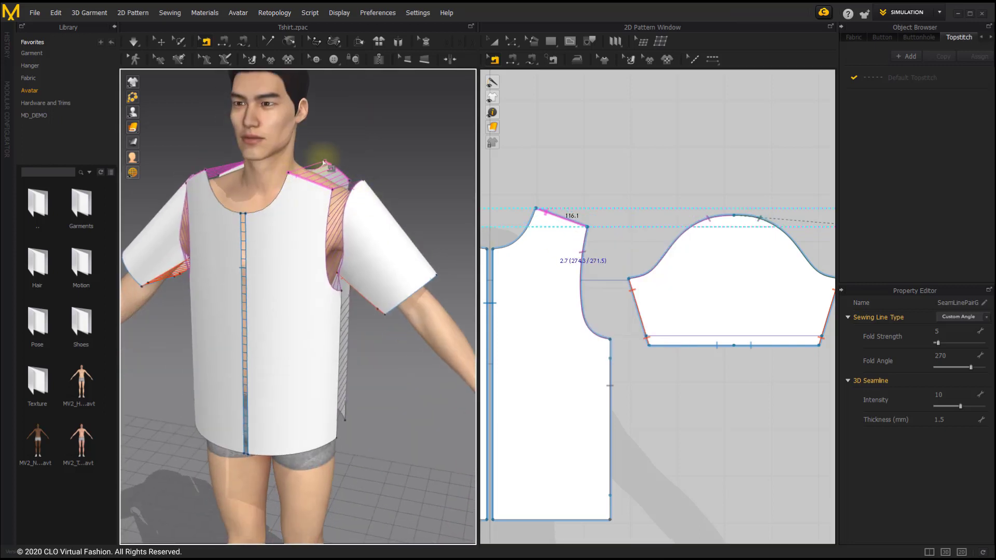
pyautogui.scroll(-4, 583, 218)
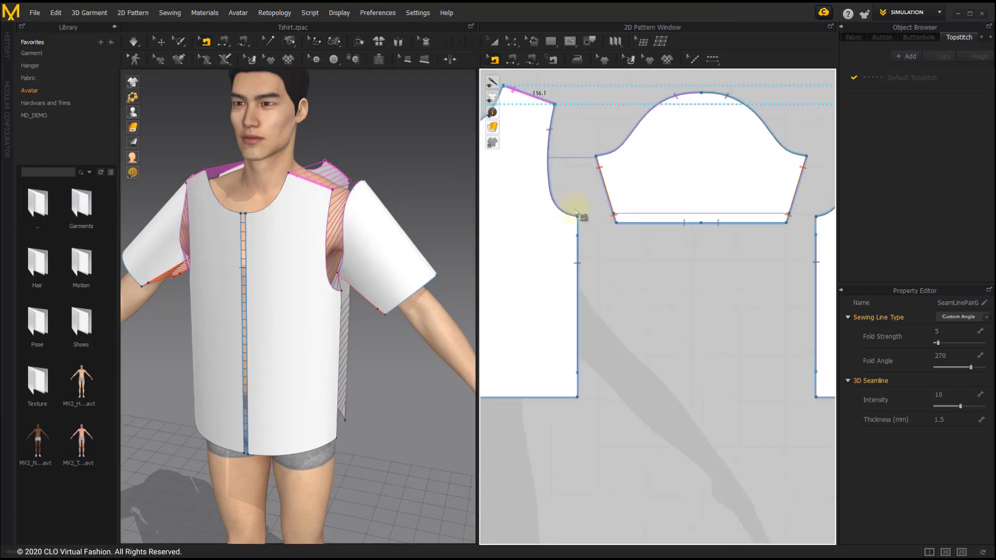
# Merge the two front panels via the centre-front seam, leaving a dashed symmetry line
pyautogui.click(551, 267)
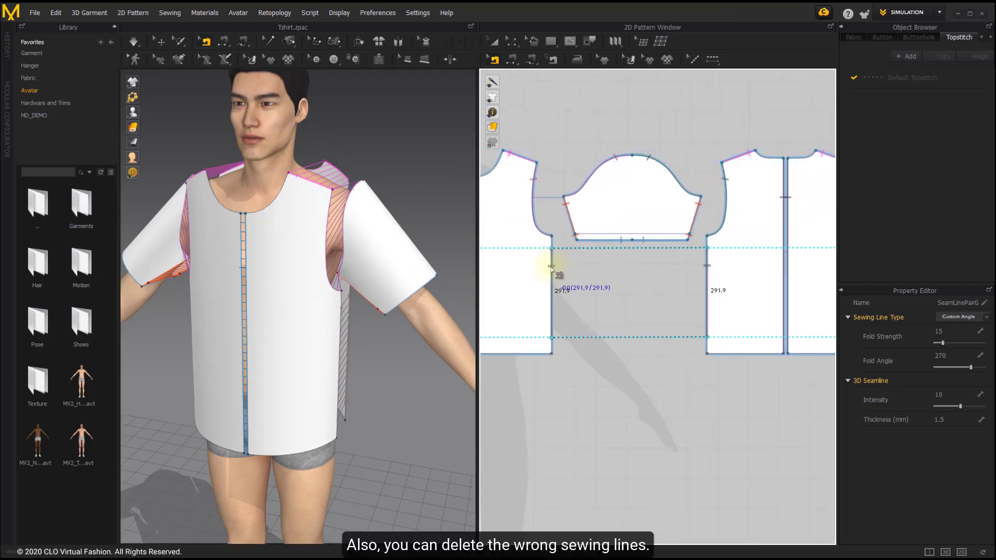
pyautogui.rightClick(552, 269)
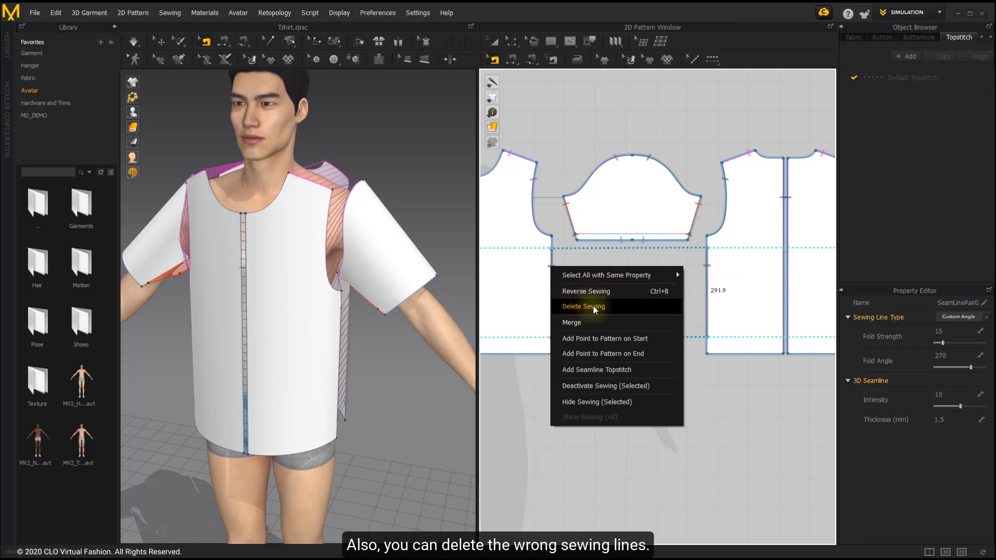
pyautogui.click(593, 252)
pyautogui.click(571, 254)
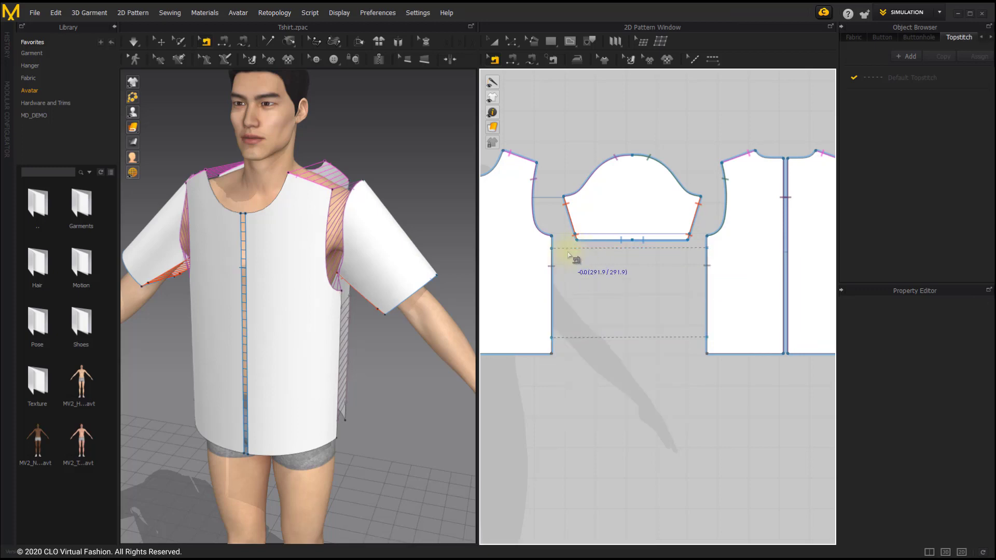
pyautogui.moveTo(567, 255); pyautogui.dragTo(669, 272, button='right')
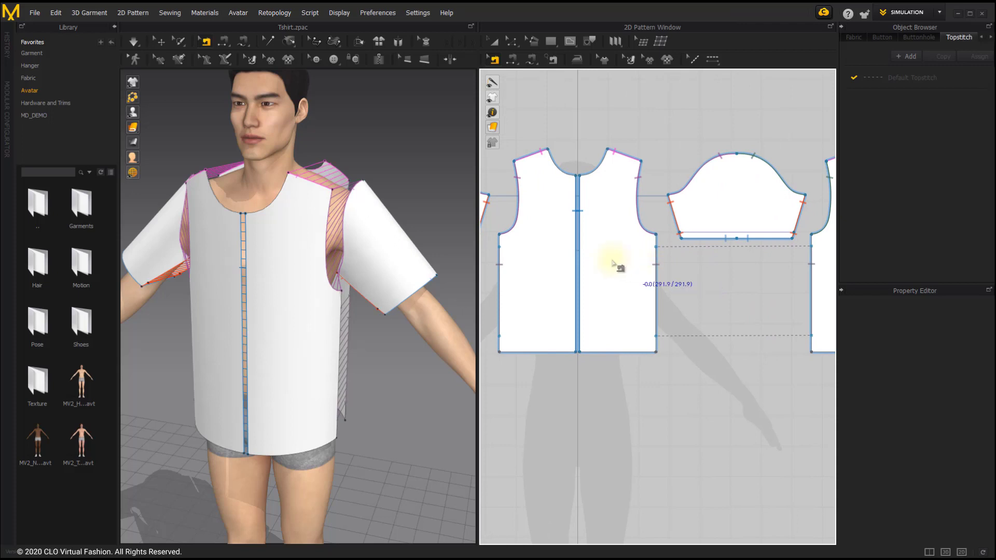
pyautogui.click(576, 253)
pyautogui.rightClick(574, 253)
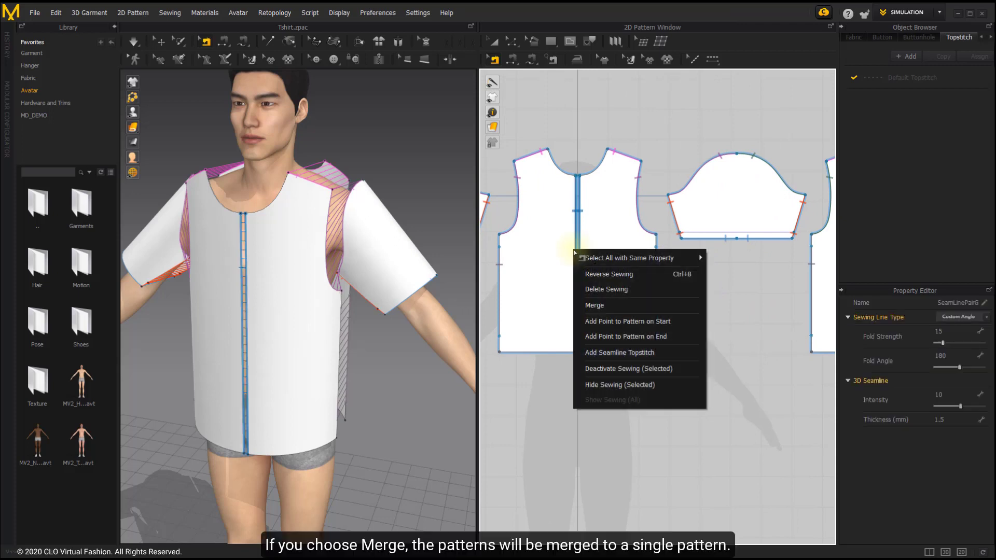
pyautogui.click(594, 307)
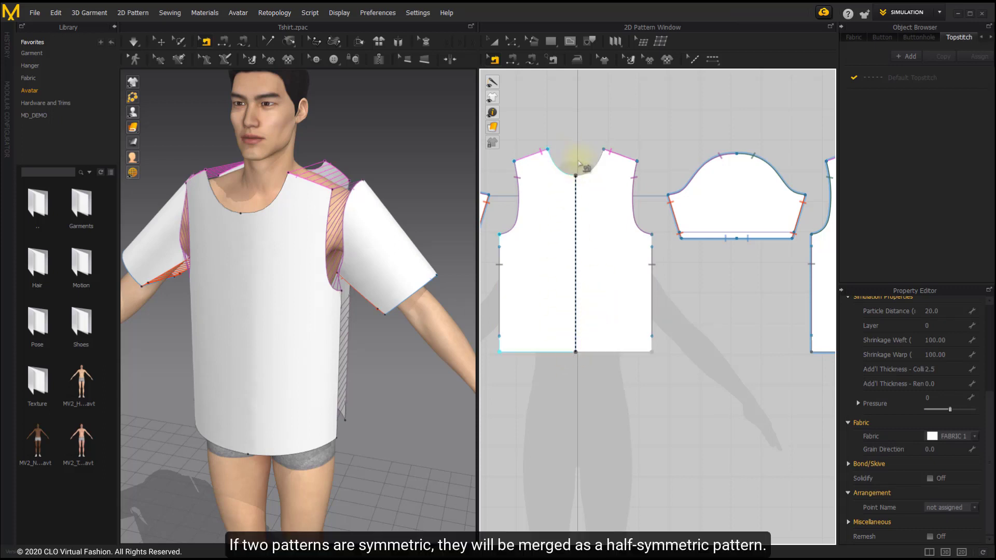
pyautogui.scroll(-4, 648, 280)
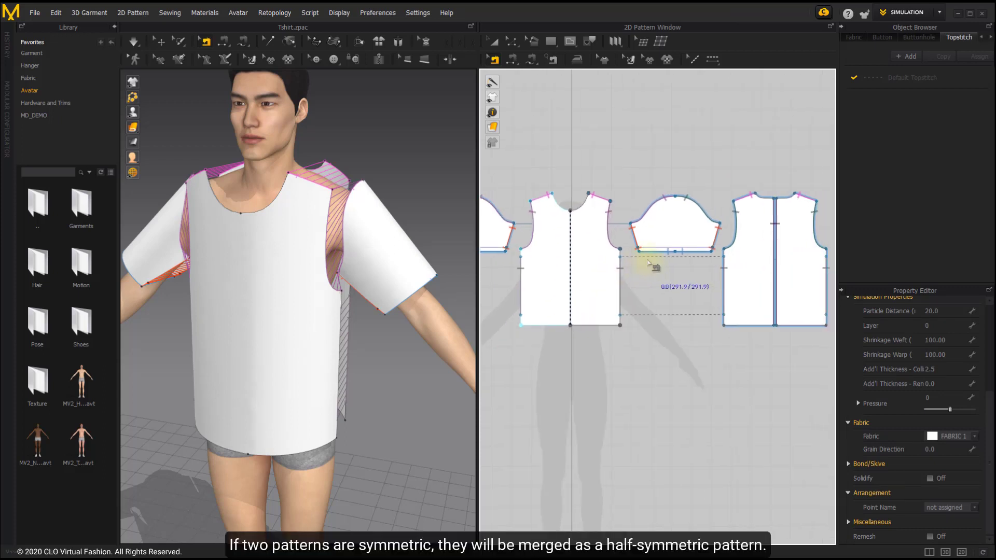
pyautogui.moveTo(629, 249); pyautogui.dragTo(586, 220, button='middle')
pyautogui.scroll(4, 585, 220)
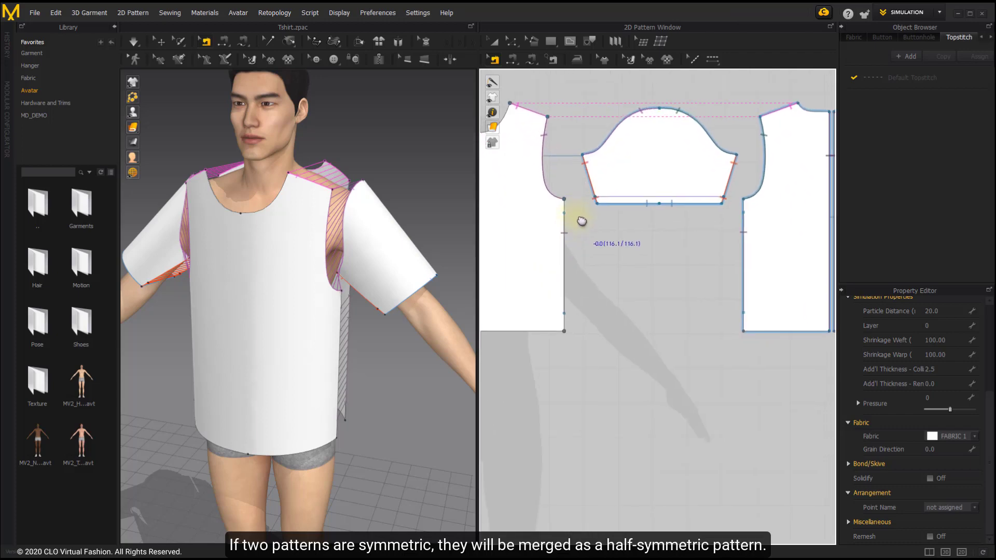
# Add a pattern point at the side seam's start and check it in Edit Pattern mode
pyautogui.click(558, 255)
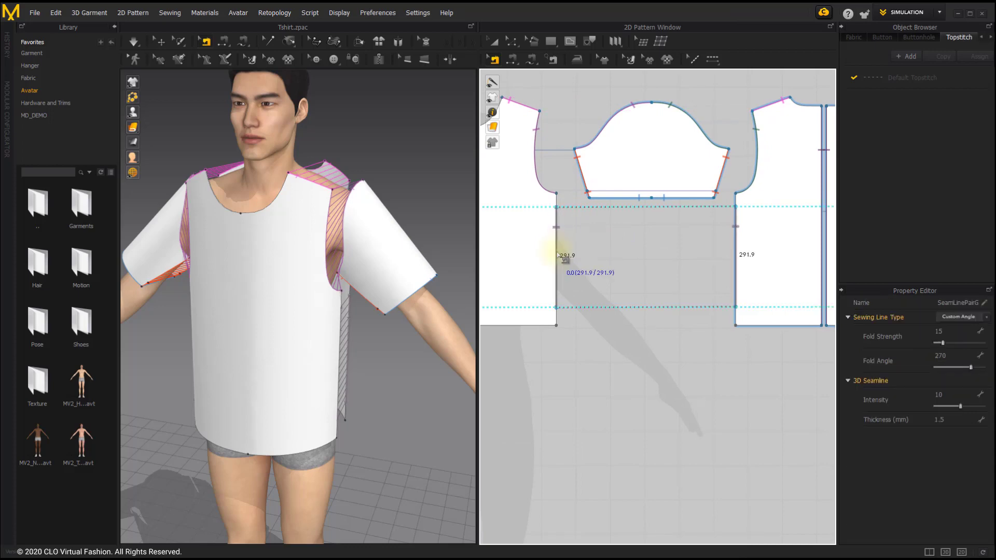
pyautogui.rightClick(559, 254)
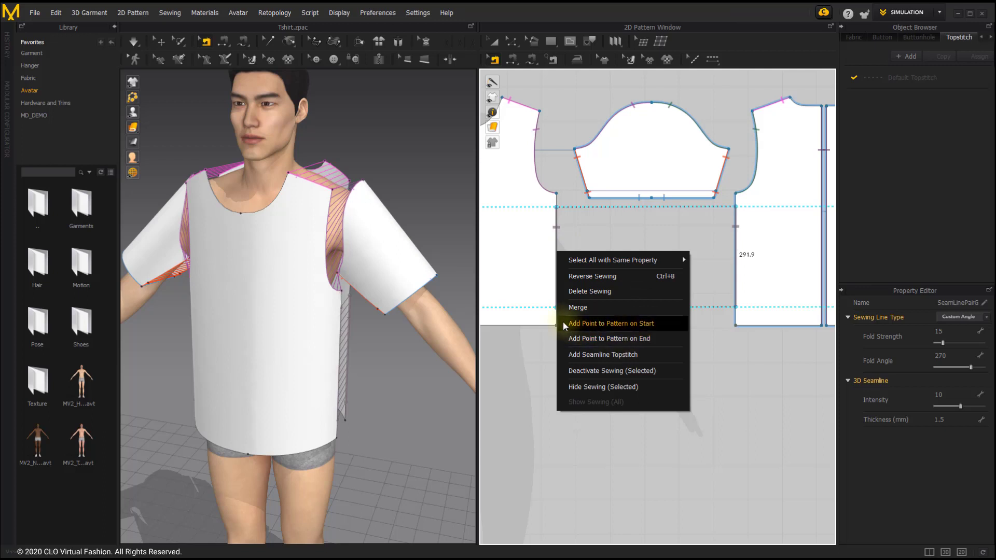
pyautogui.click(643, 323)
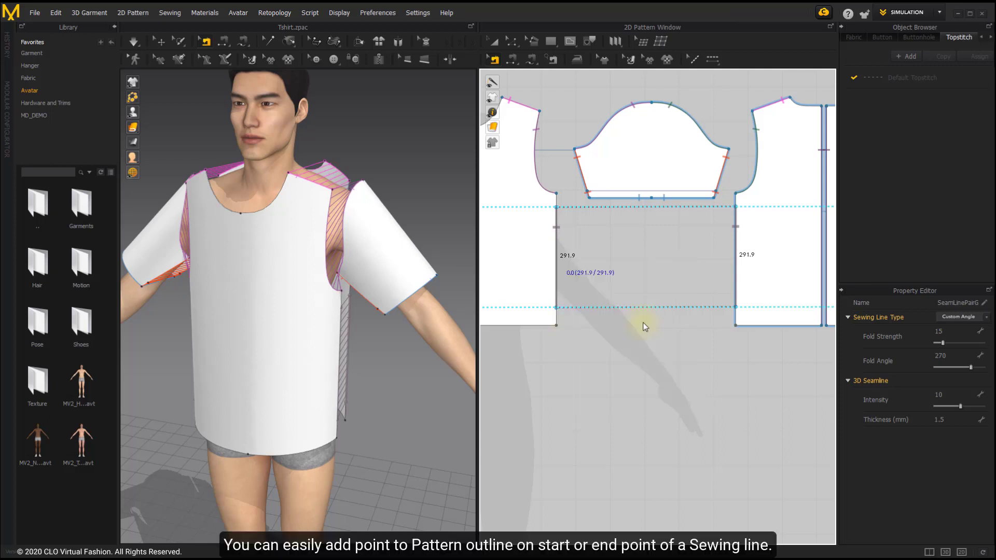
pyautogui.click(509, 50)
pyautogui.click(570, 212)
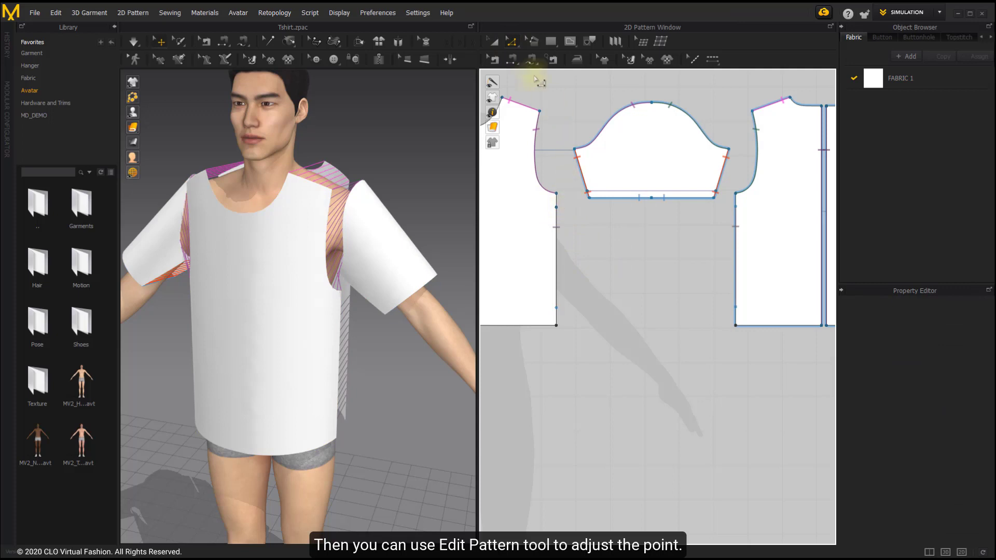
pyautogui.click(495, 59)
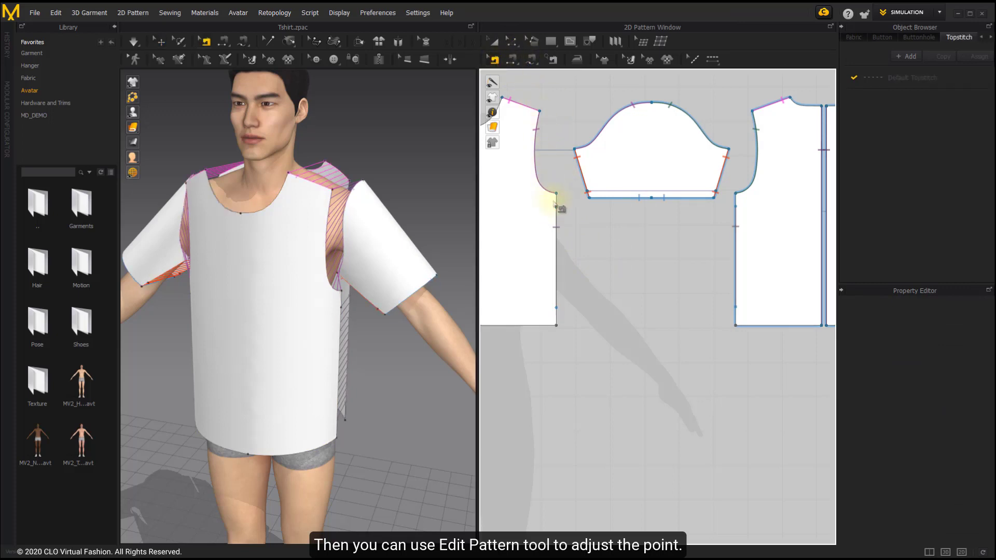
# Add a Default Topstitch seamline along the front piece's side seam
pyautogui.click(557, 238)
pyautogui.rightClick(557, 237)
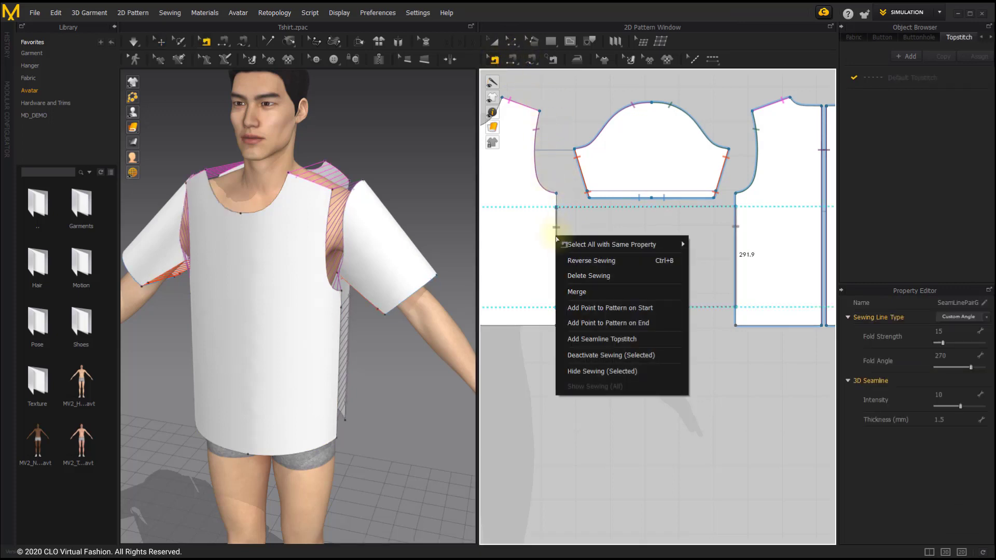
pyautogui.click(637, 338)
# Inspect the new side-seam topstitch in the 3D view, then reselect the side seam
pyautogui.scroll(5, 379, 337)
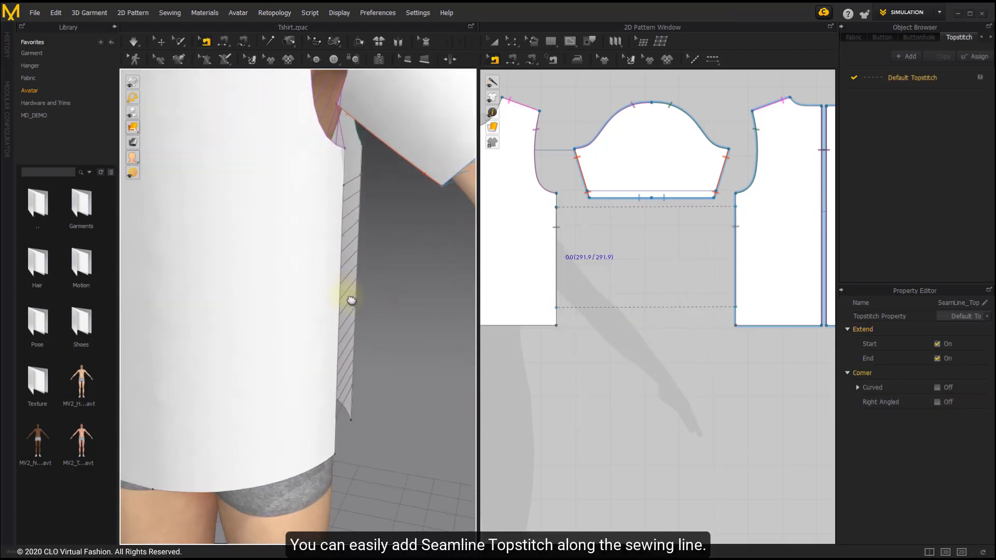
pyautogui.moveTo(351, 300); pyautogui.dragTo(338, 285, button='right')
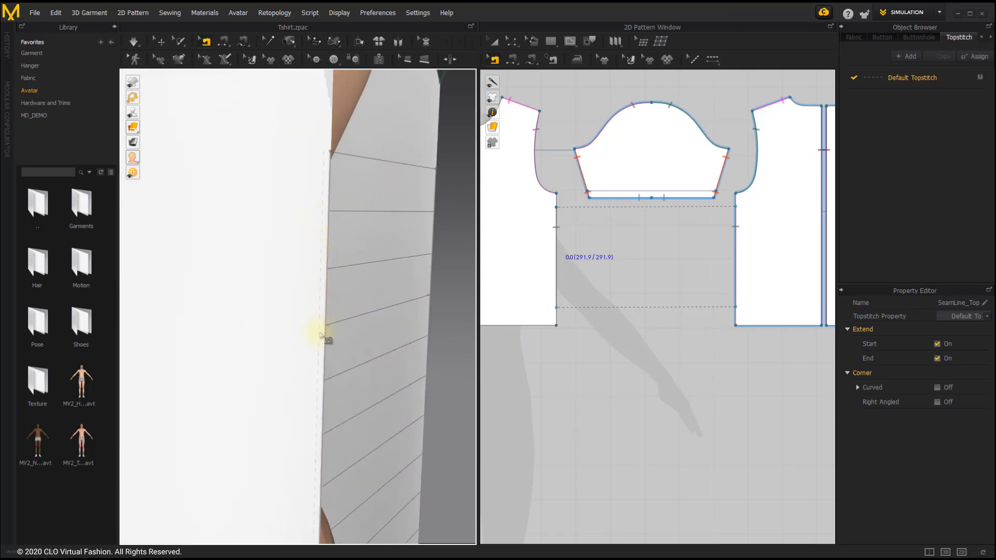
pyautogui.moveTo(315, 370); pyautogui.dragTo(322, 325, button='right')
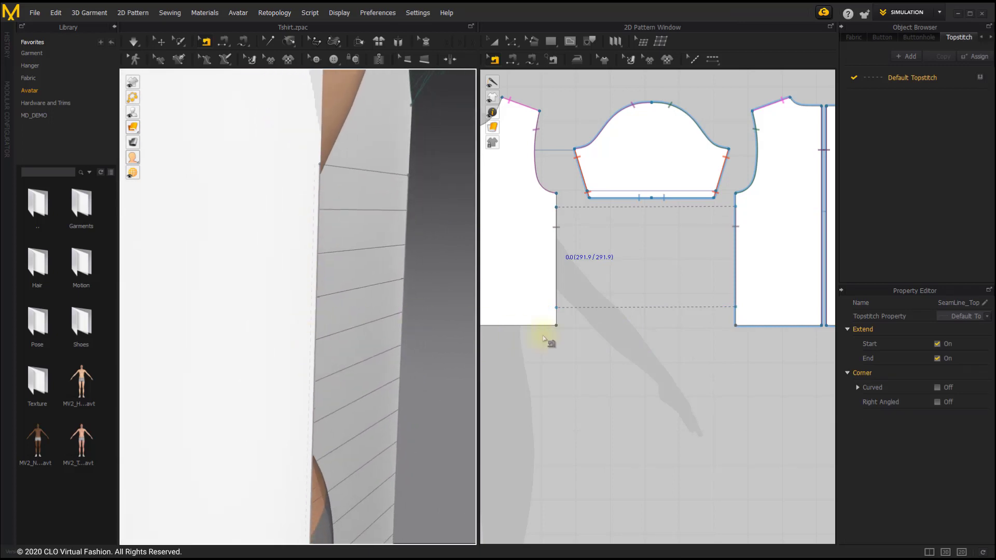
pyautogui.click(591, 348)
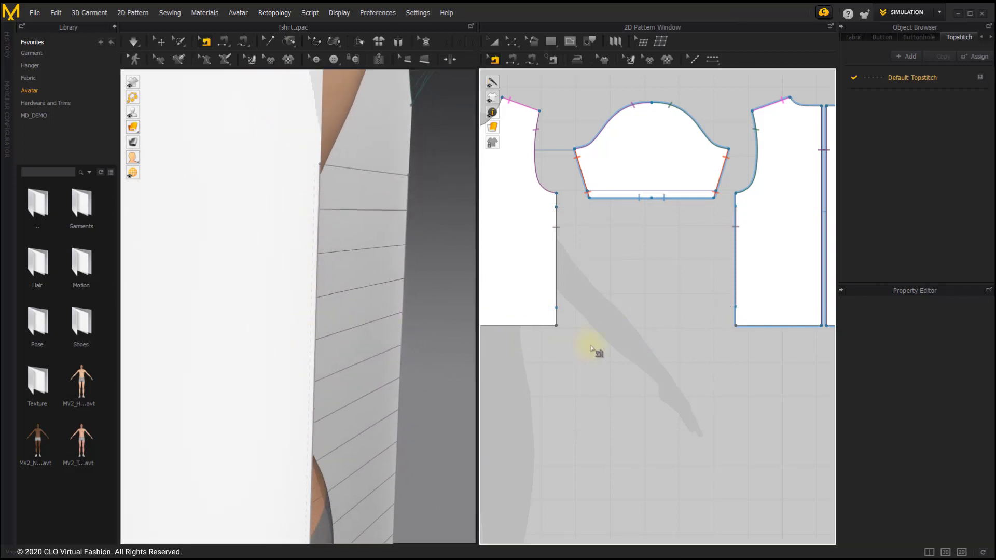
pyautogui.click(556, 270)
pyautogui.rightClick(557, 268)
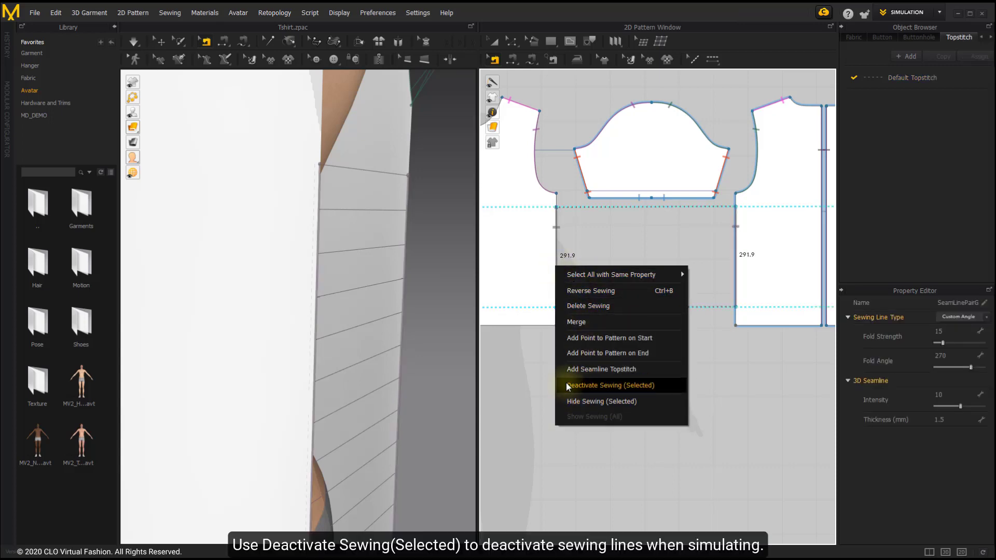
pyautogui.click(653, 384)
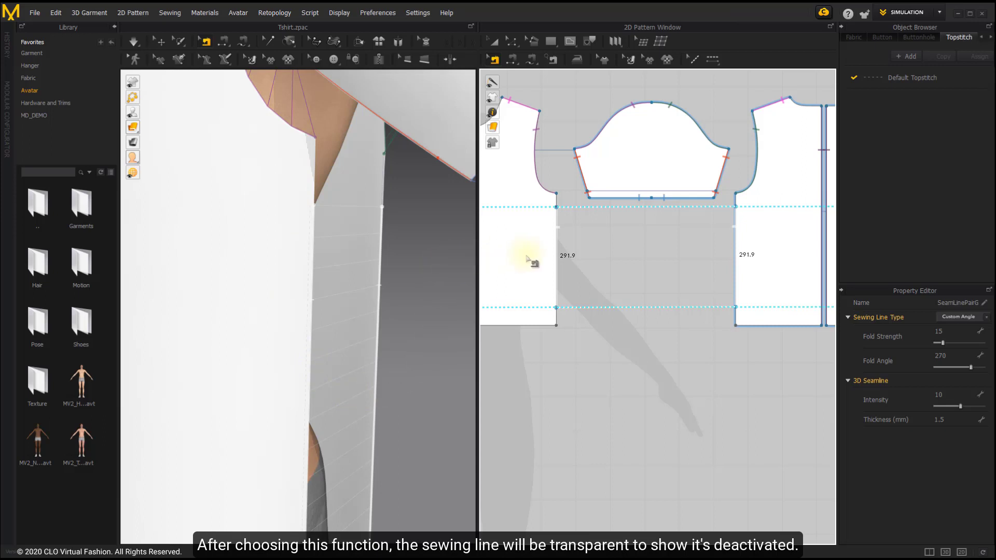
pyautogui.rightClick(557, 258)
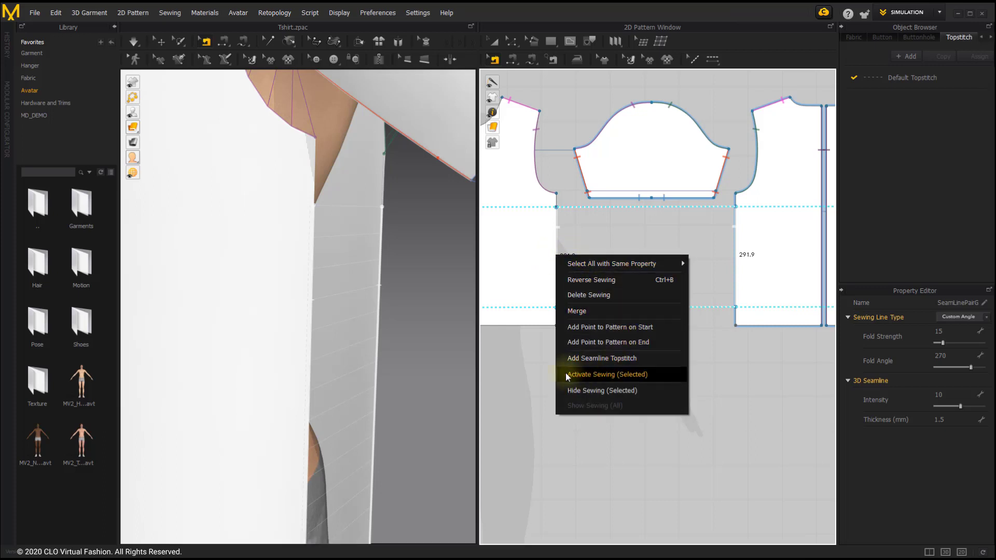
pyautogui.click(638, 374)
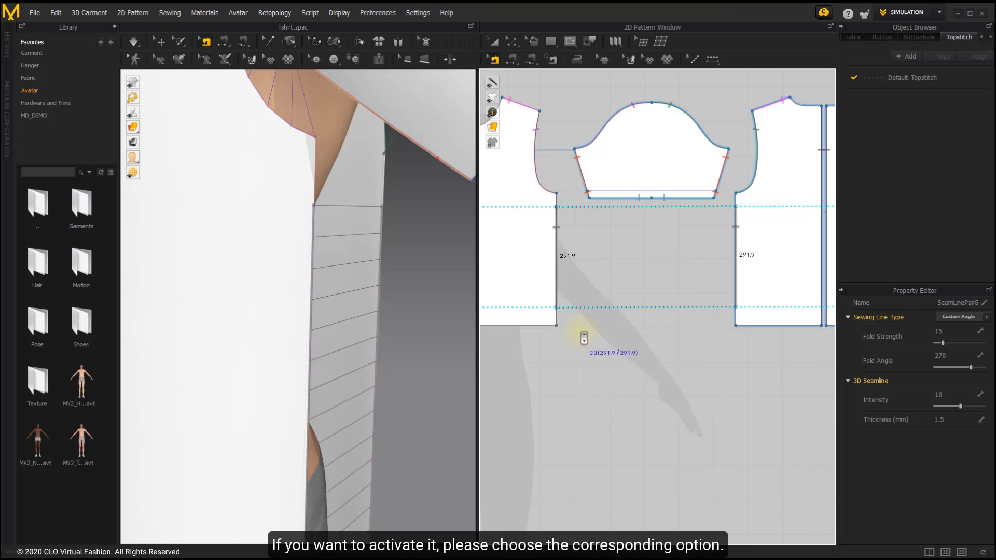
pyautogui.scroll(-5, 582, 333)
pyautogui.scroll(2, 578, 318)
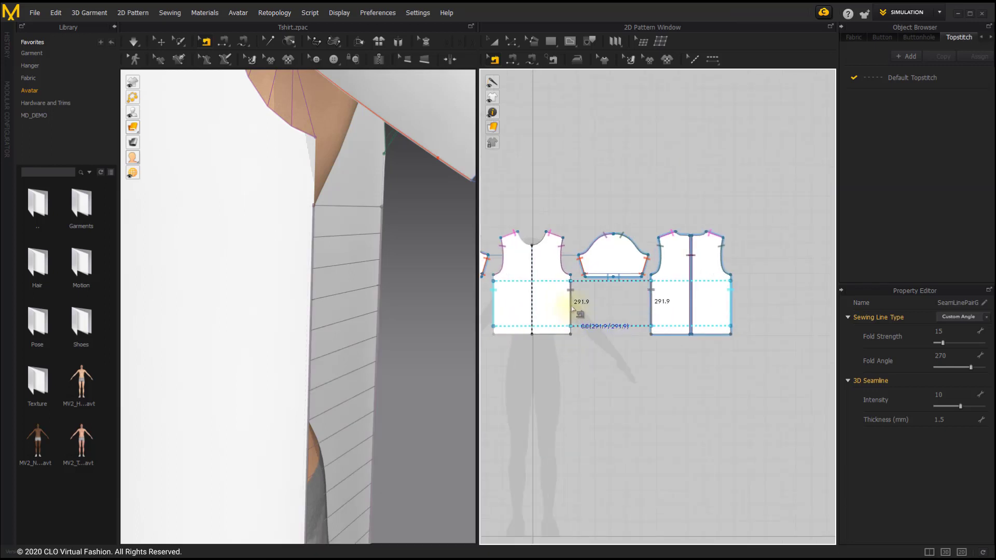
# Hide the selected side-seam sewing lines with Hide Sewing (Selected)
pyautogui.rightClick(573, 309)
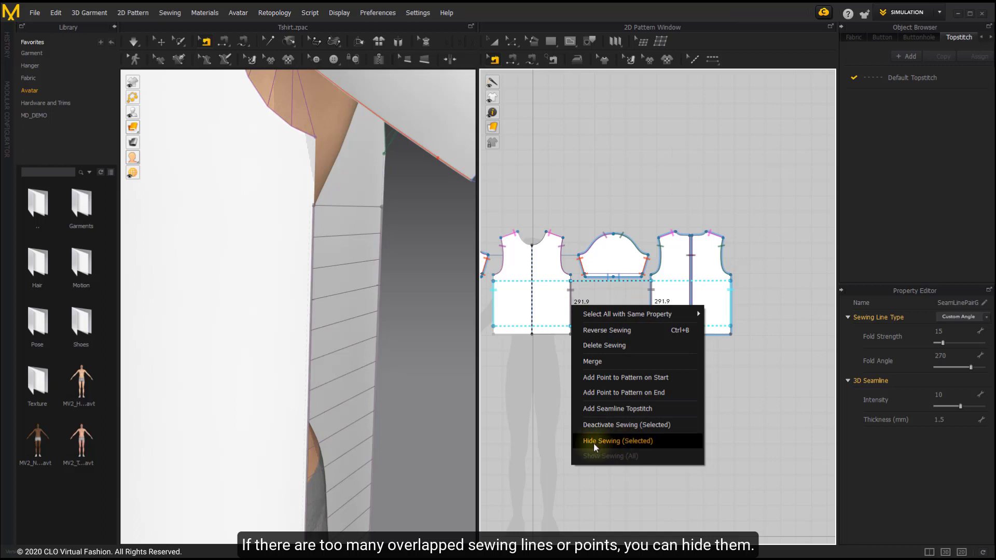
pyautogui.click(637, 441)
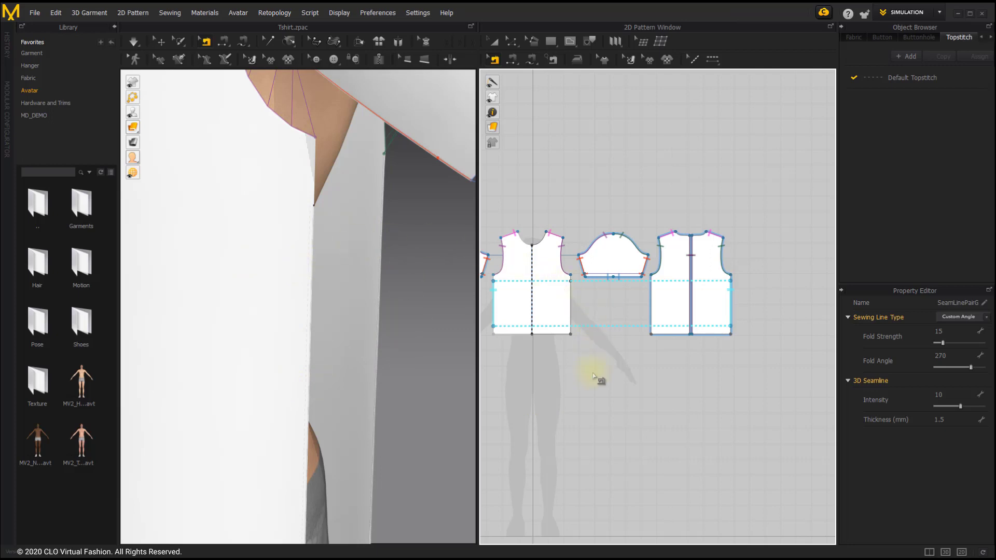
pyautogui.click(599, 357)
# Bring up the sewing menu on the front piece's left-edge line to reach Show Sewing (All)
pyautogui.scroll(5, 547, 267)
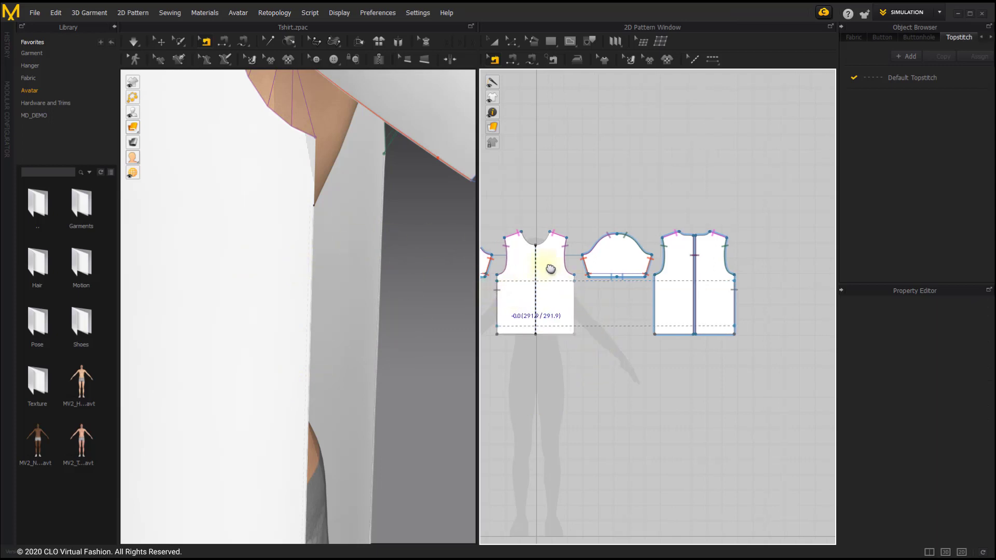
pyautogui.click(542, 269)
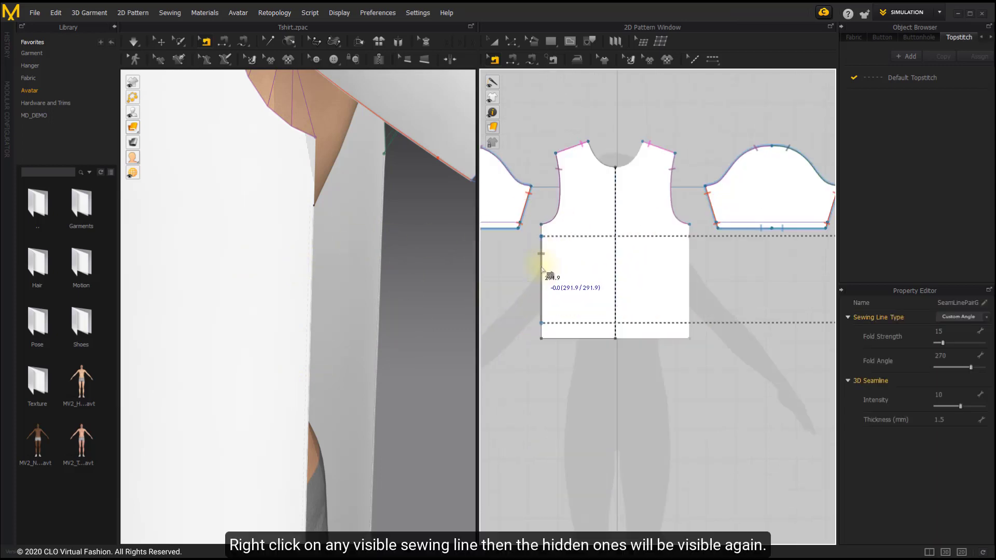
pyautogui.rightClick(542, 269)
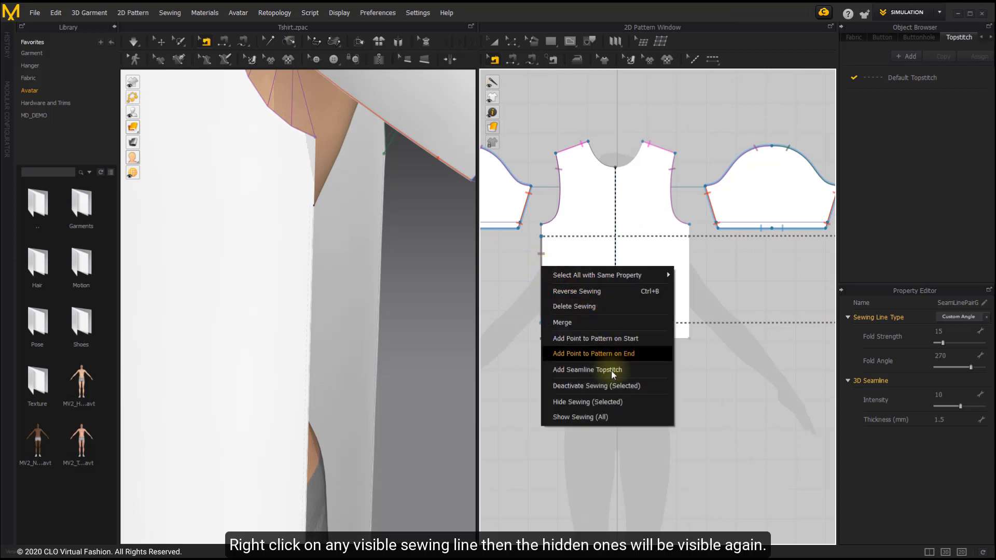